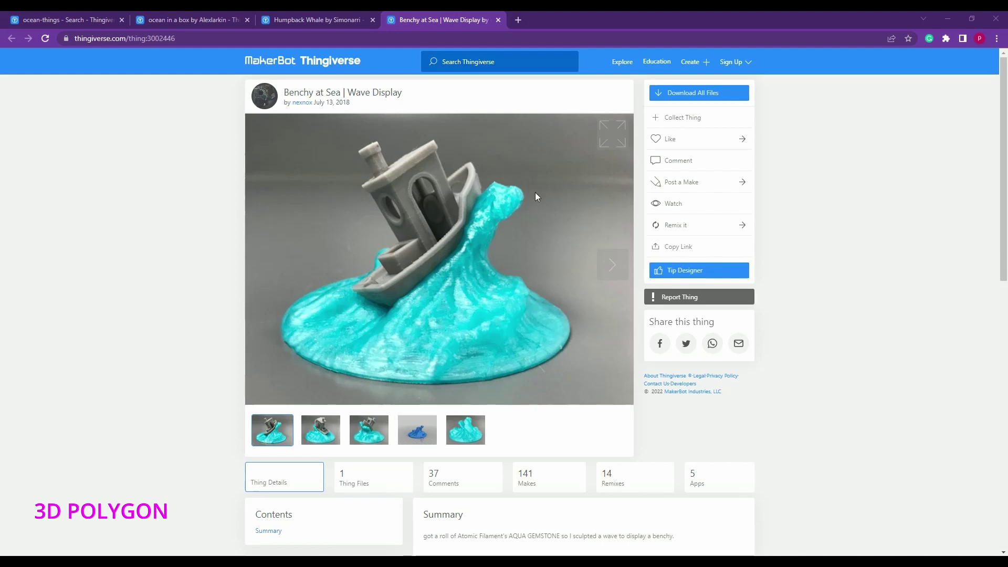
Browse the wave model's Thingiverse gallery photos, ending on the first photo
left_click(475, 430)
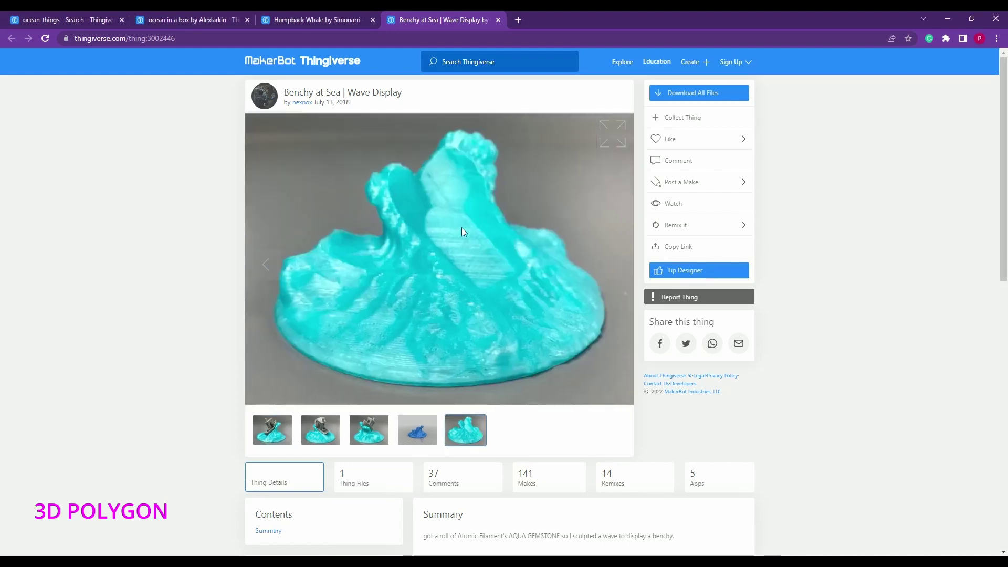
left_click(406, 437)
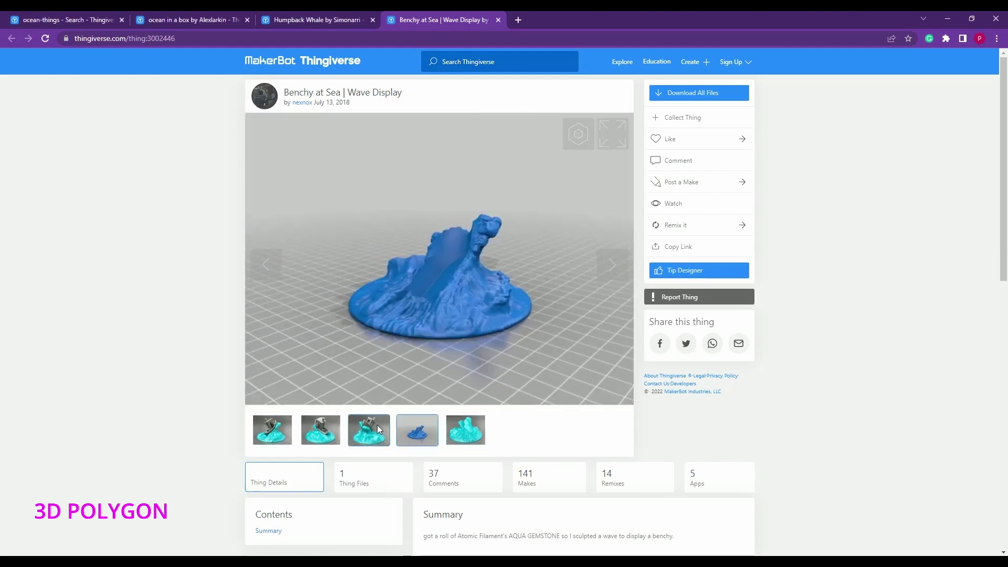
left_click(378, 425)
left_click(323, 429)
left_click(288, 423)
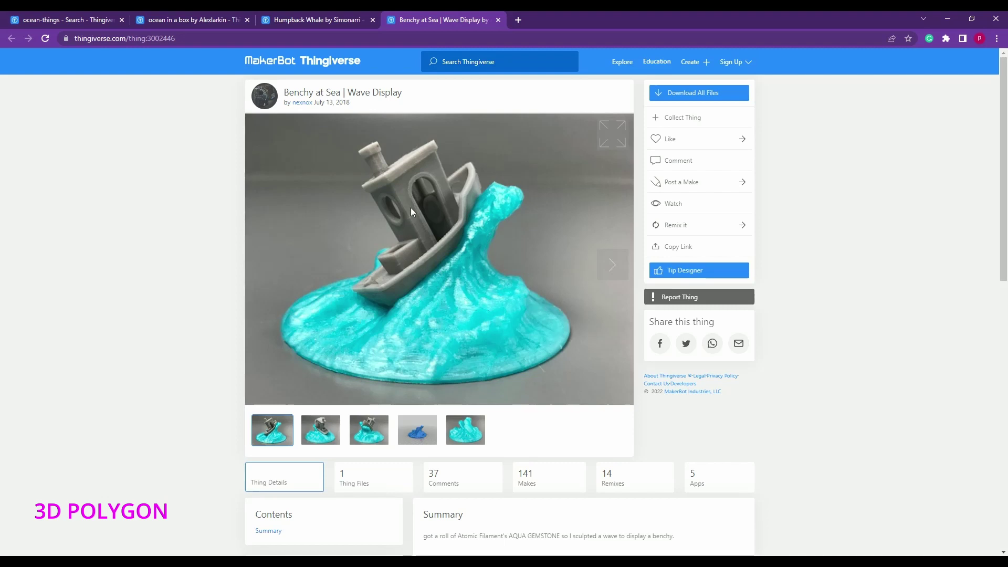
Review the Humpback Whale page, then the ocean in a box page's photos
left_click(334, 15)
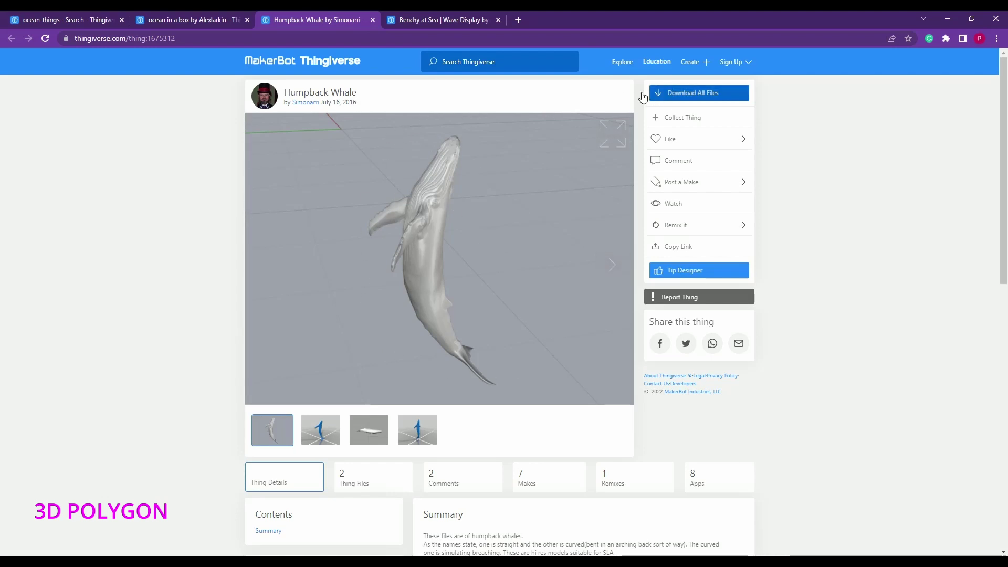
left_click(195, 15)
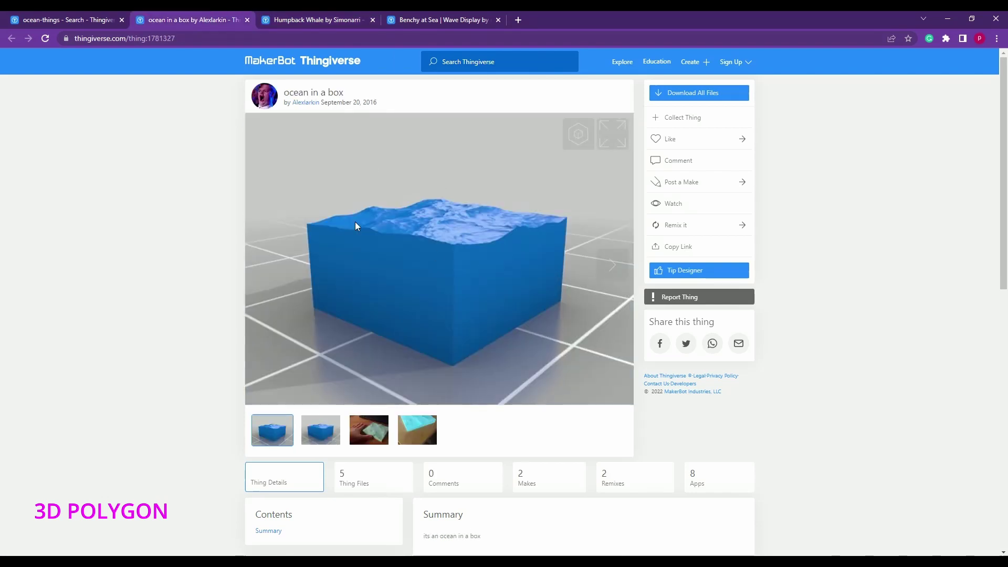
left_click(404, 435)
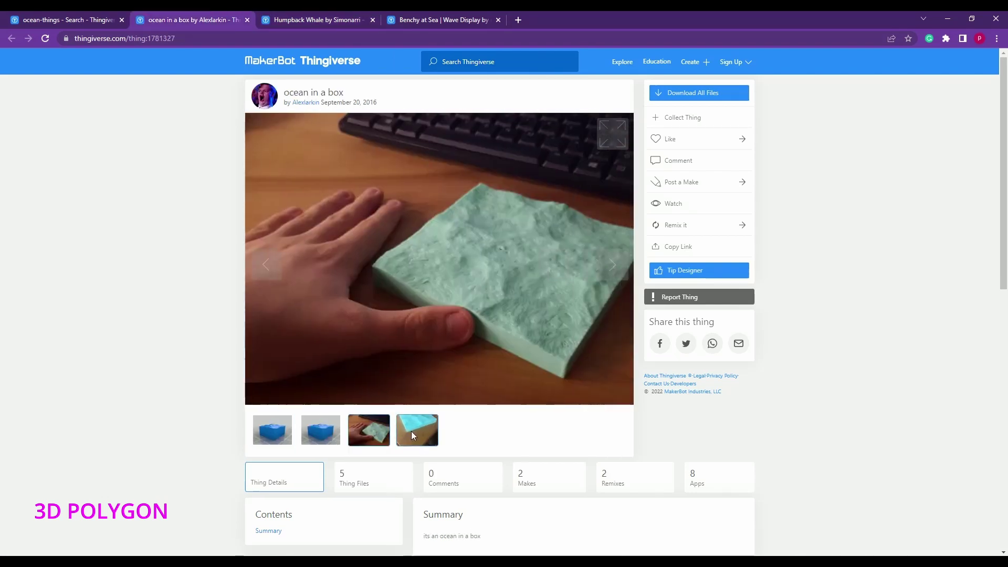
left_click(290, 423)
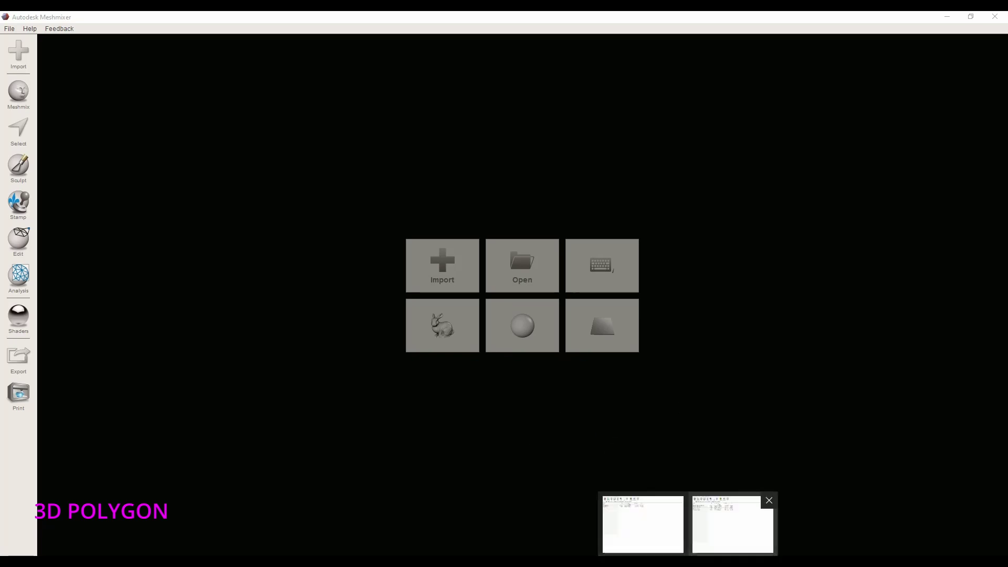
Import ocean_in_a_box.stl from the downloaded archive into Meshmixer
left_click(732, 524)
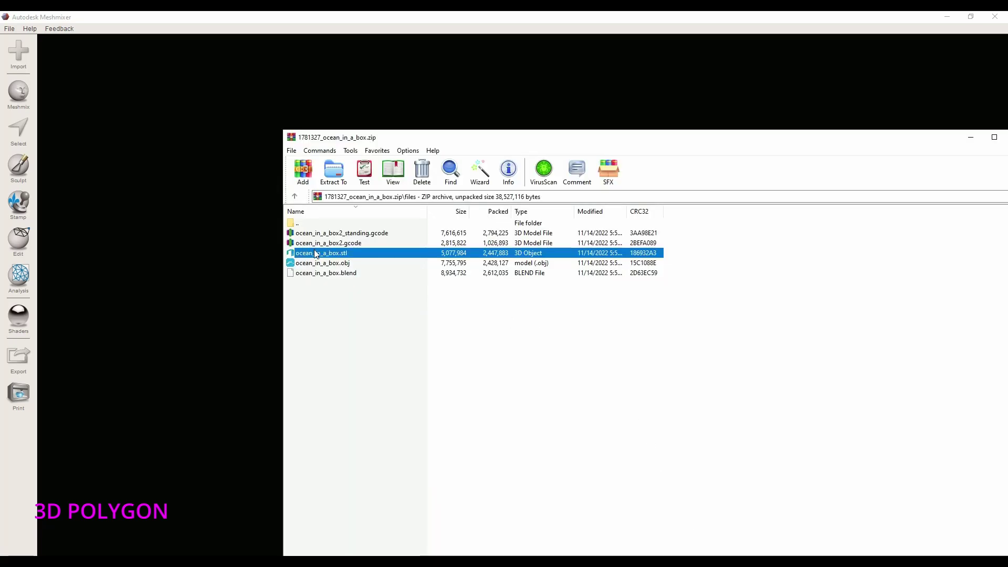
left_click_drag(301, 247, 219, 226)
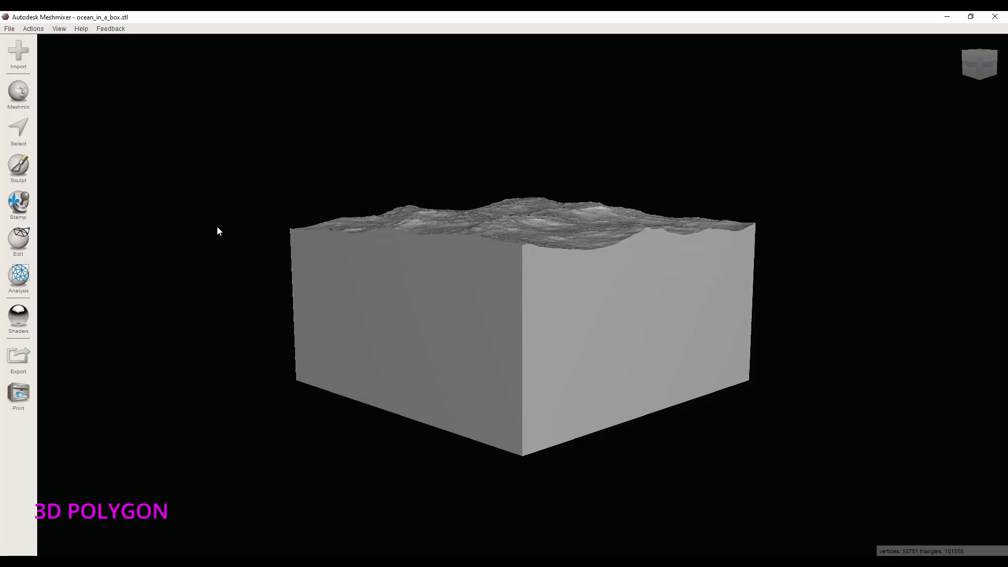
mouse_move(640, 222)
right_mouse_down()
mouse_move(458, 251)
mouse_move(520, 323)
right_mouse_up()
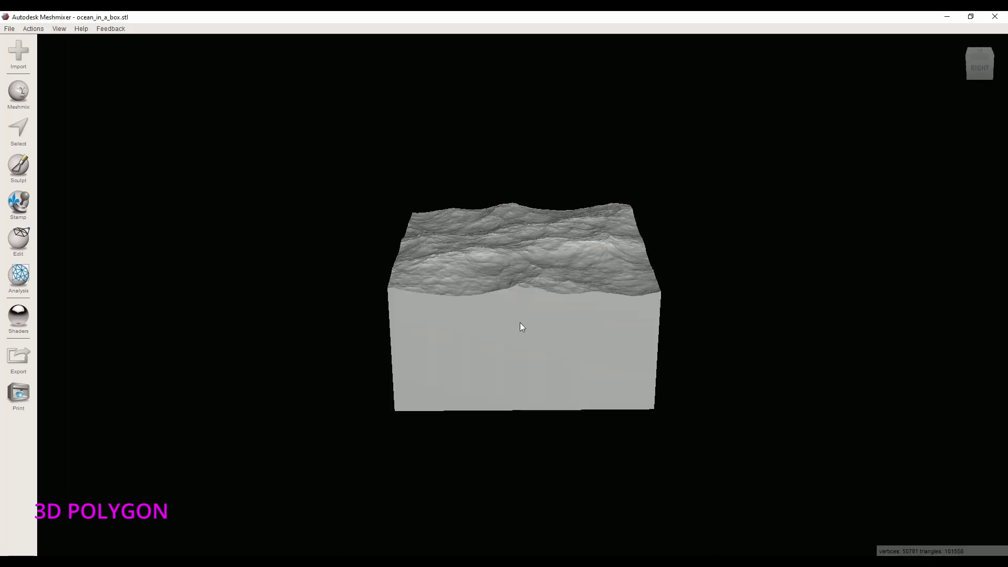
Start a Transform on the ocean box, then cancel it, leaving the box unchanged
left_click(18, 240)
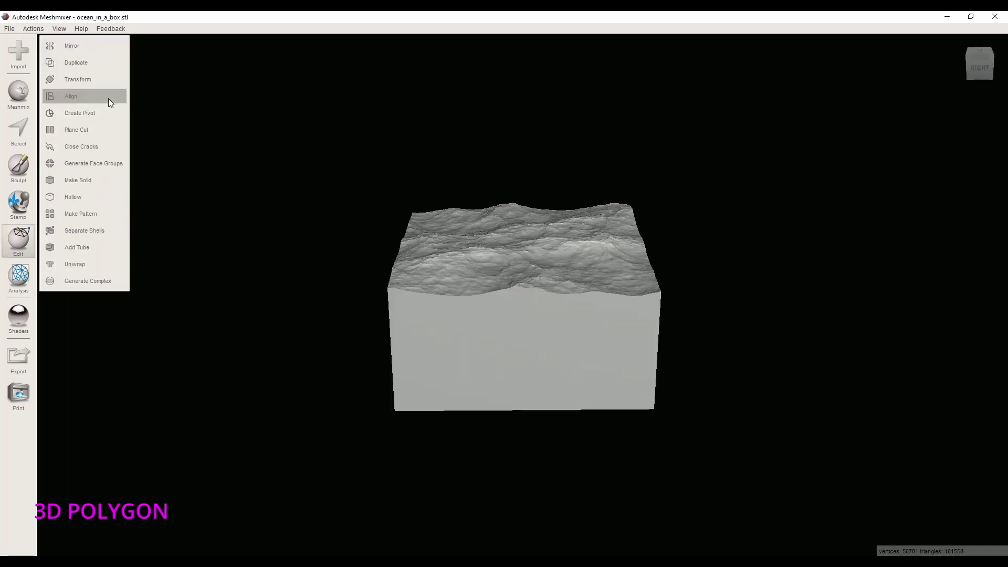
left_click(105, 80)
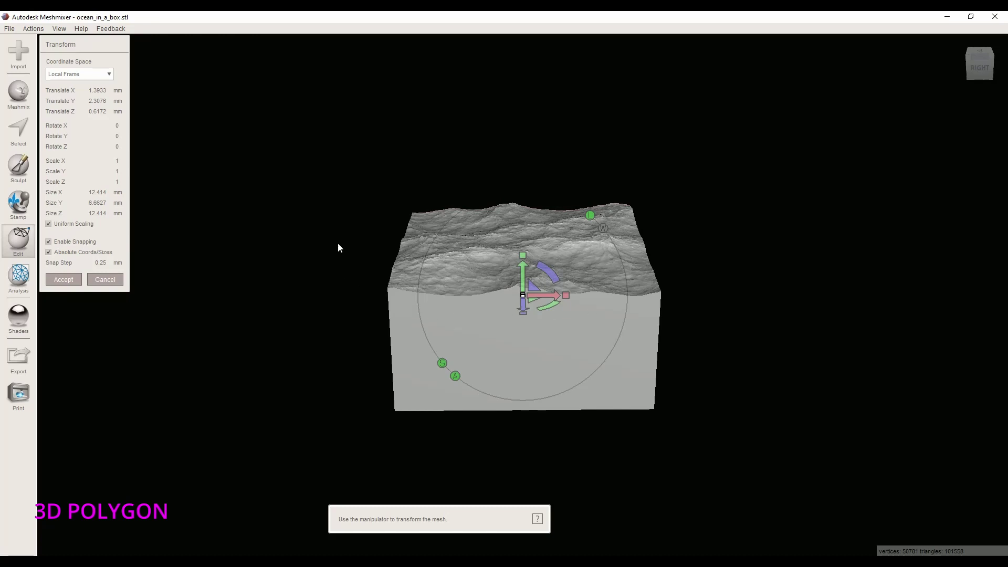
mouse_move(324, 243)
right_mouse_down()
mouse_move(329, 280)
mouse_move(325, 213)
mouse_move(327, 223)
right_mouse_up()
left_click(111, 282)
mouse_move(111, 287)
right_mouse_down()
mouse_move(358, 261)
mouse_move(360, 376)
mouse_move(361, 251)
right_mouse_up()
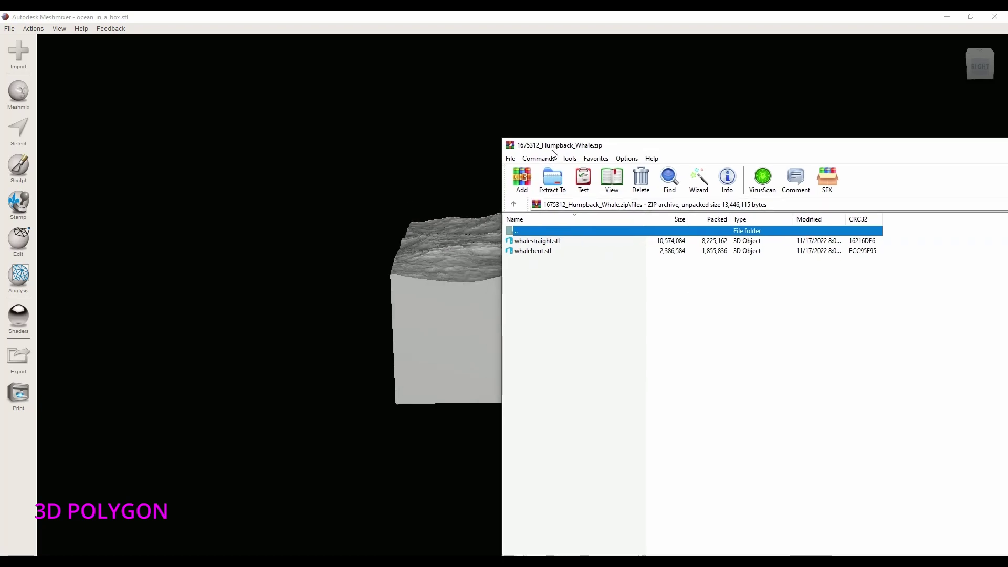
Append whalebent.stl from the whale archive into the scene beside the ocean box
left_click(588, 226)
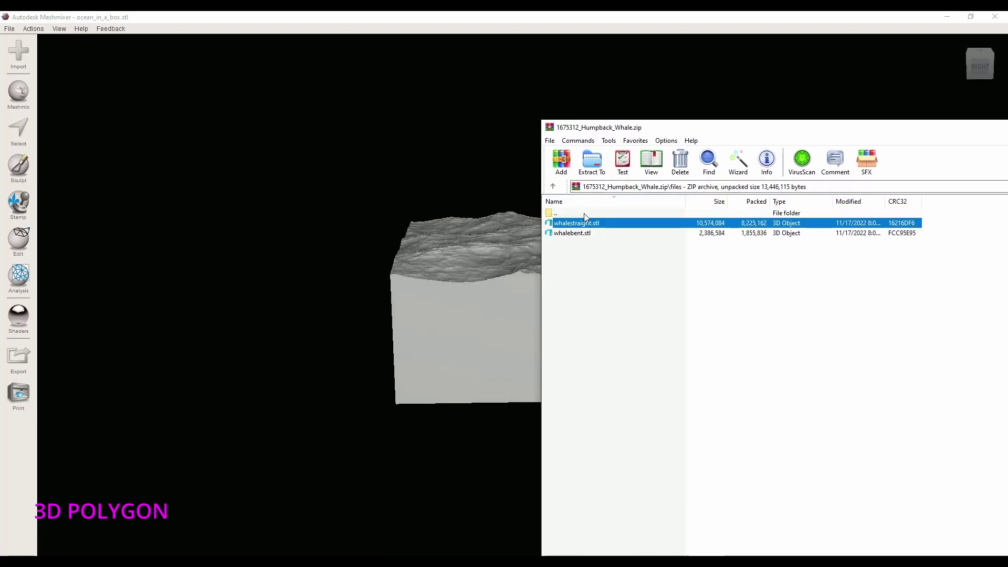
left_click(596, 235)
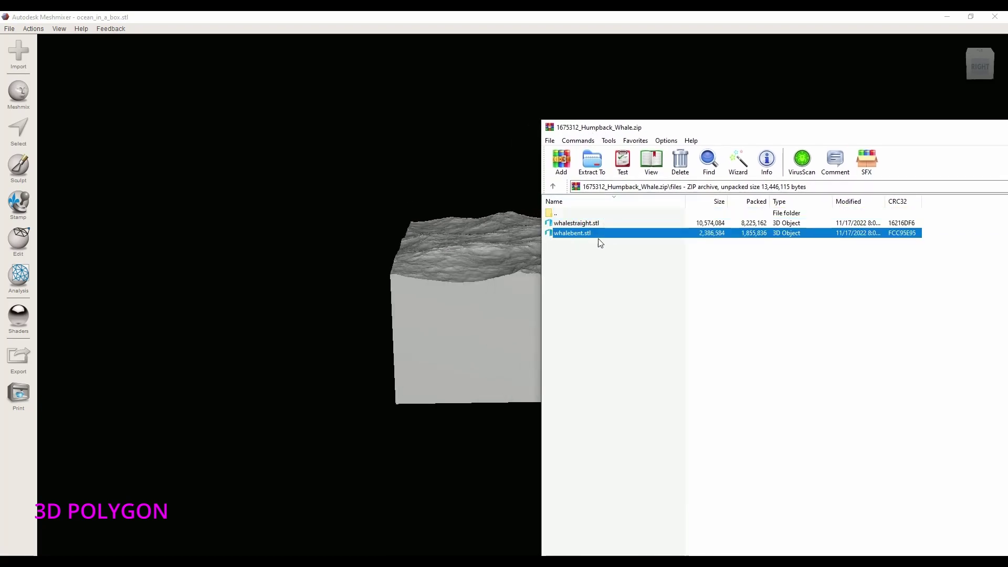
left_click_drag(592, 236, 440, 198)
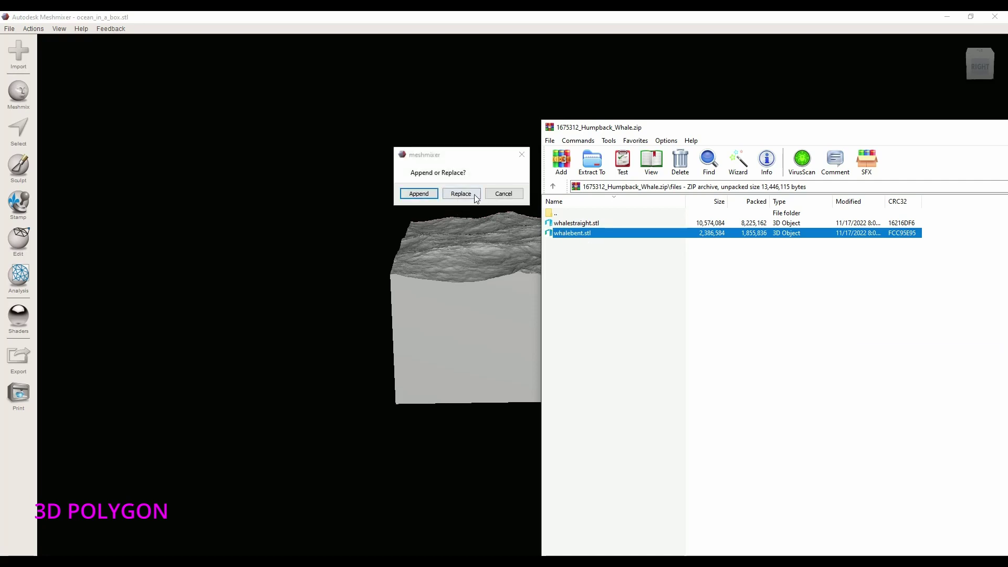
left_click(518, 15)
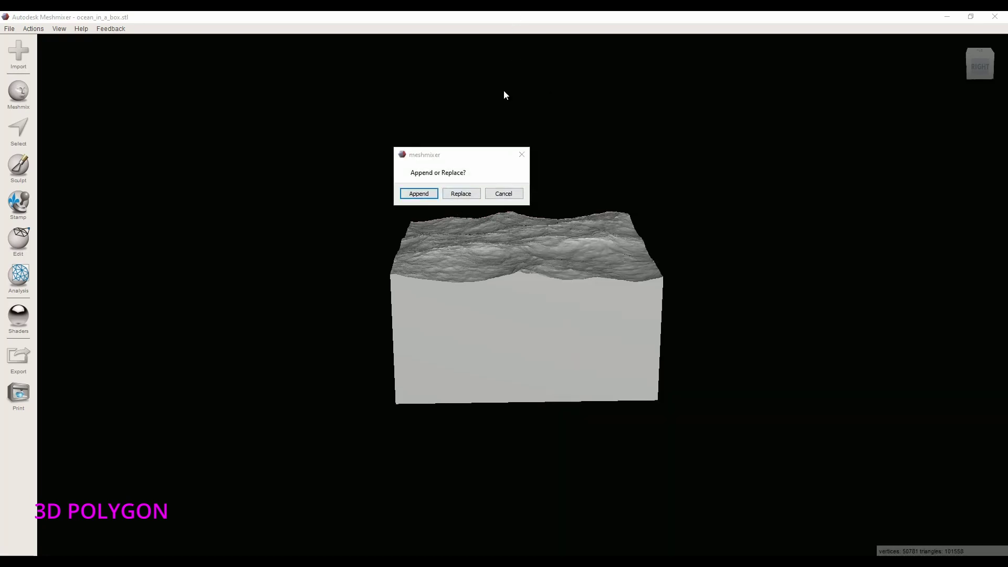
left_click(425, 195)
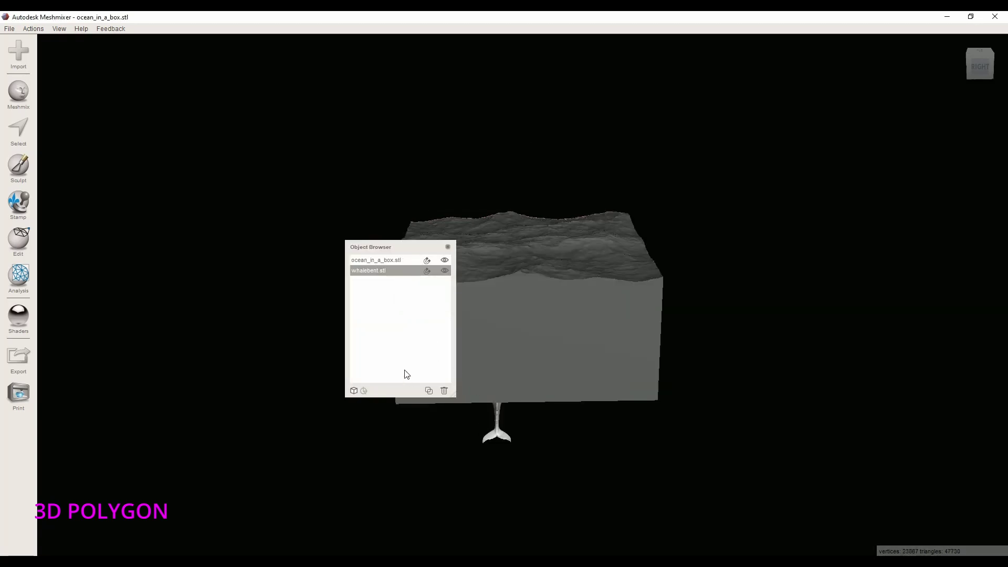
mouse_move(544, 477)
right_mouse_down()
mouse_move(480, 420)
mouse_move(497, 441)
mouse_move(497, 386)
right_mouse_up()
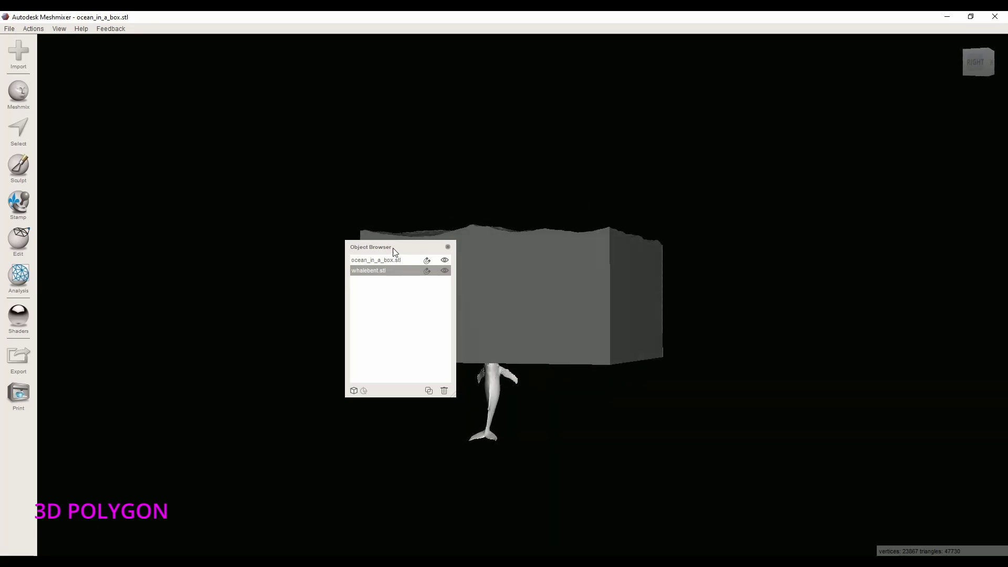
Move the Object Browser aside and select the ocean box mesh
left_click_drag(387, 246, 784, 165)
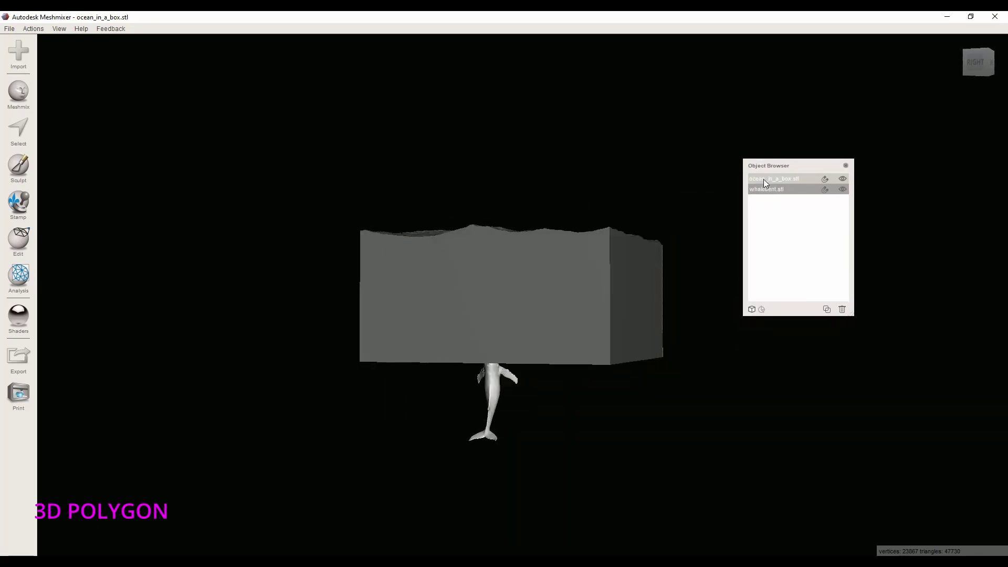
left_click(769, 180)
left_click(769, 181)
right_click_drag(569, 341, 505, 407)
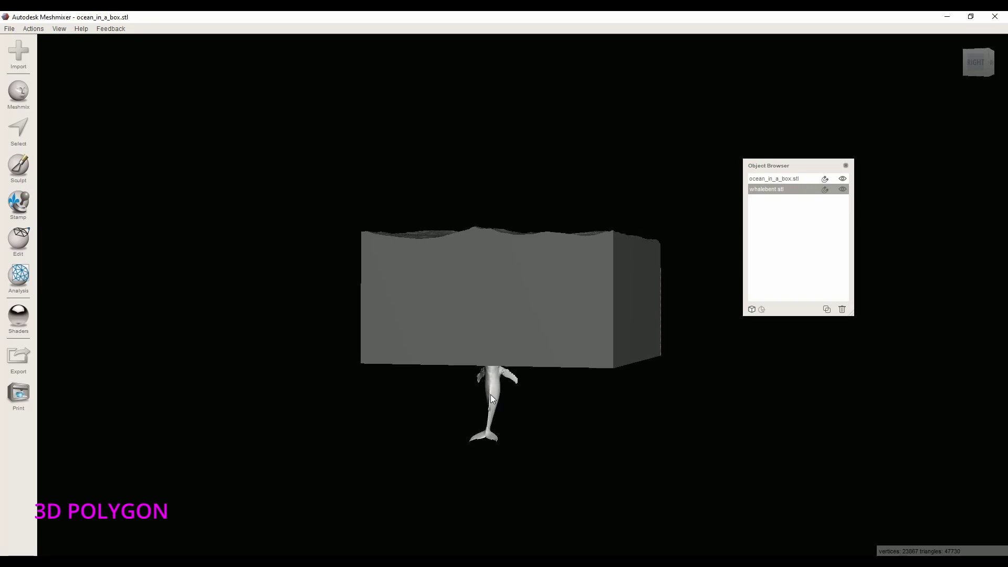
Move the whale left of the box and scale it uniformly to about 3.8 times
left_click(18, 240)
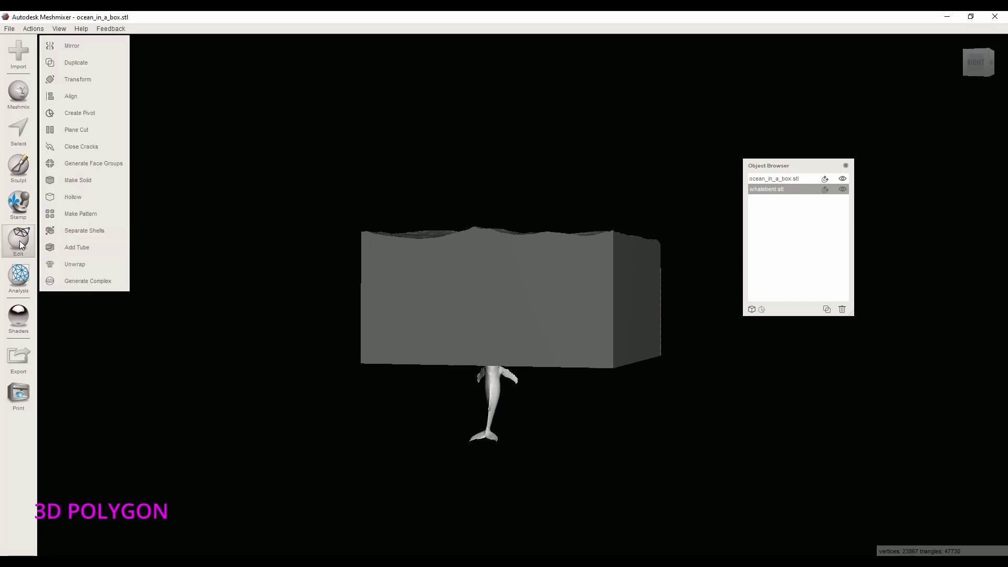
left_click(80, 81)
right_click_drag(494, 394, 465, 396)
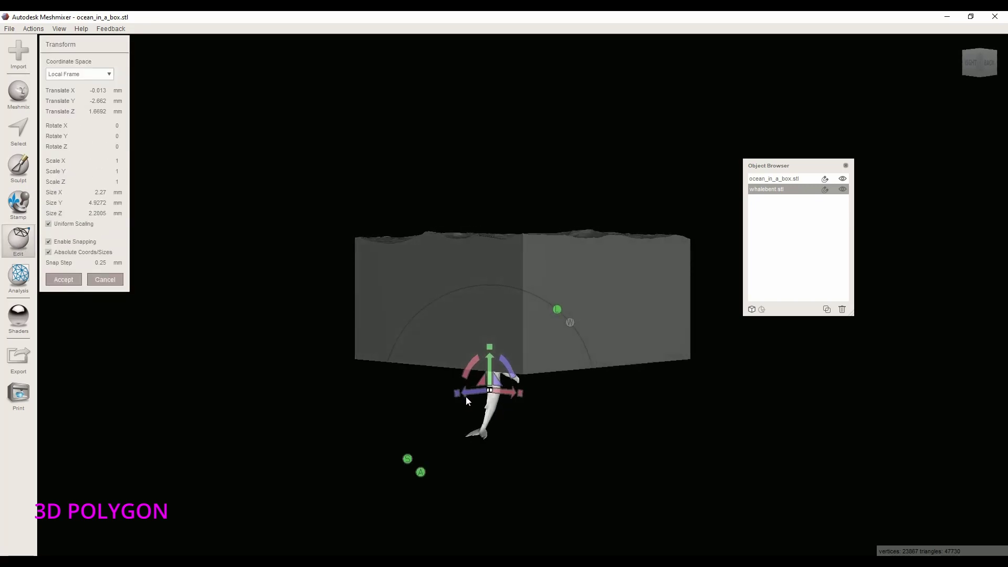
left_click_drag(465, 396, 239, 391)
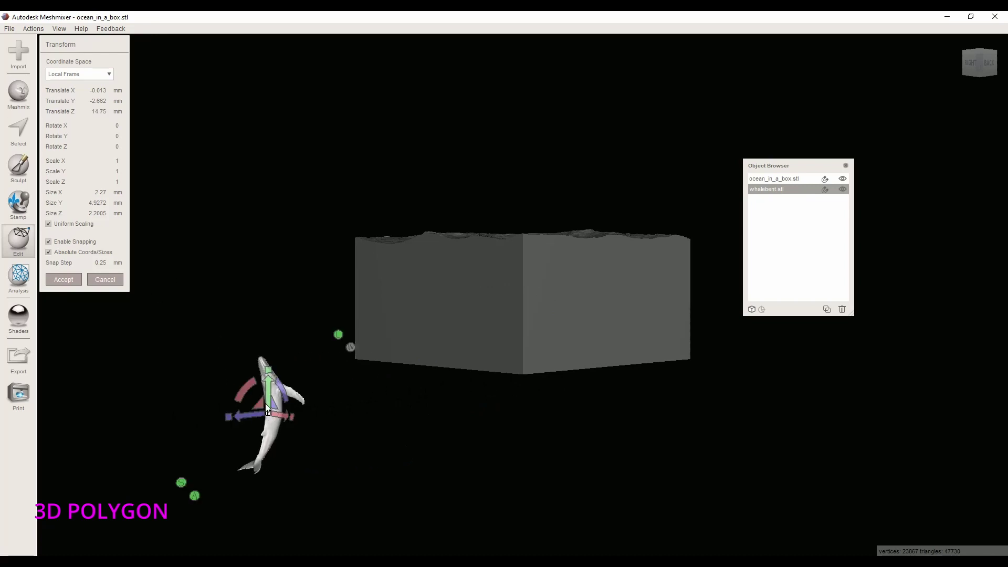
mouse_move(269, 414)
left_mouse_down()
mouse_move(271, 424)
mouse_move(280, 121)
left_mouse_up()
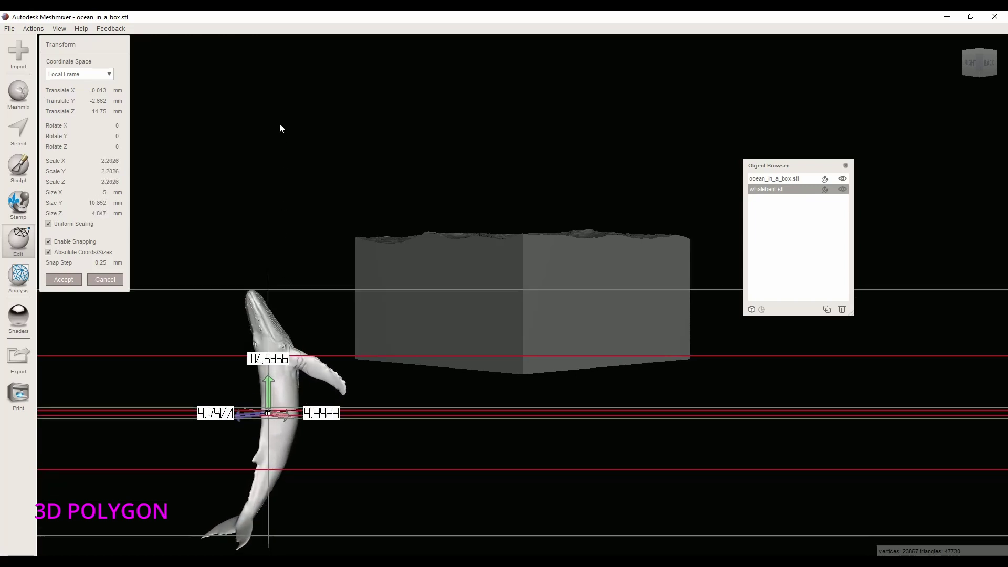
left_click_drag(279, 127, 272, 36)
mouse_move(273, 36)
right_mouse_down()
mouse_move(358, 309)
mouse_move(333, 401)
right_mouse_up()
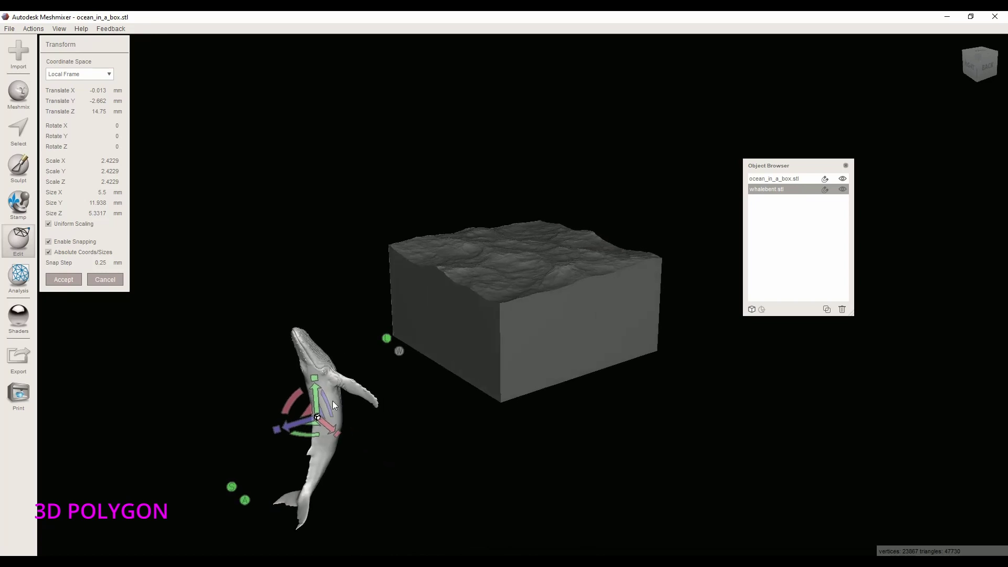
left_click_drag(315, 417, 356, 306)
right_click_drag(294, 336, 264, 273)
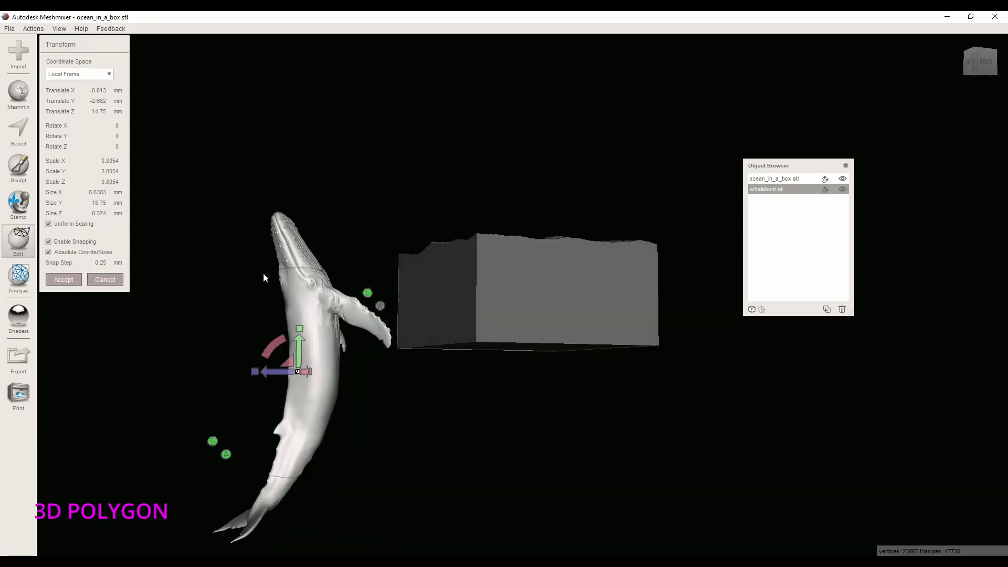
left_click(60, 279)
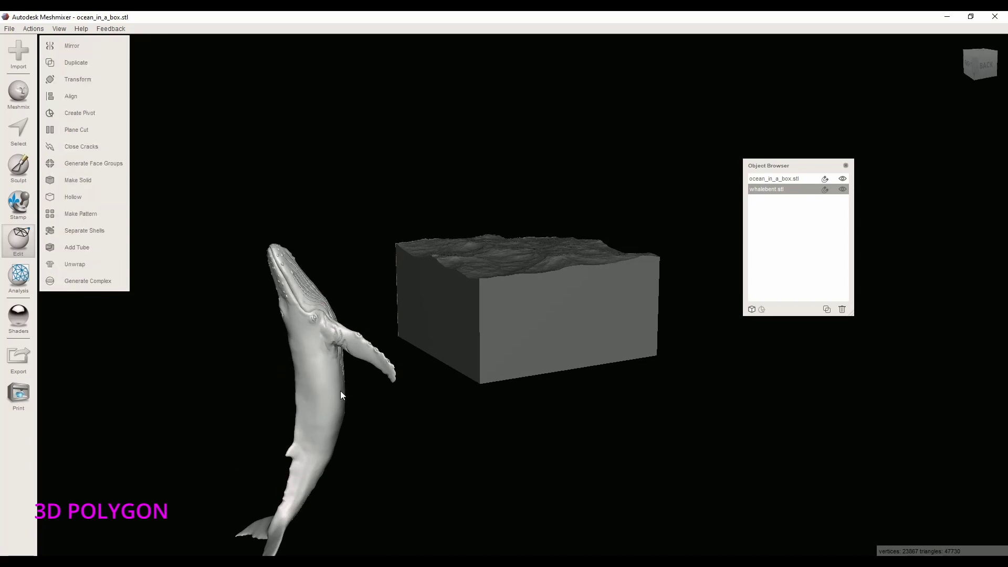
Plane-cut away the whale's lower body and tail, keeping its head and flipper
right_click_drag(340, 391, 330, 382)
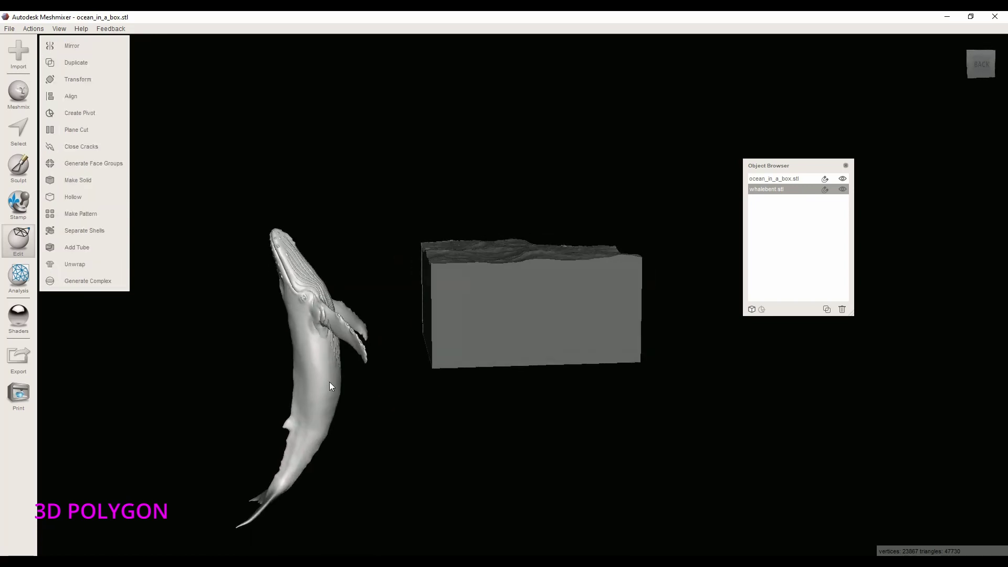
left_click(78, 133)
mouse_move(345, 320)
right_mouse_down()
mouse_move(445, 343)
mouse_move(407, 333)
mouse_move(409, 352)
right_mouse_up()
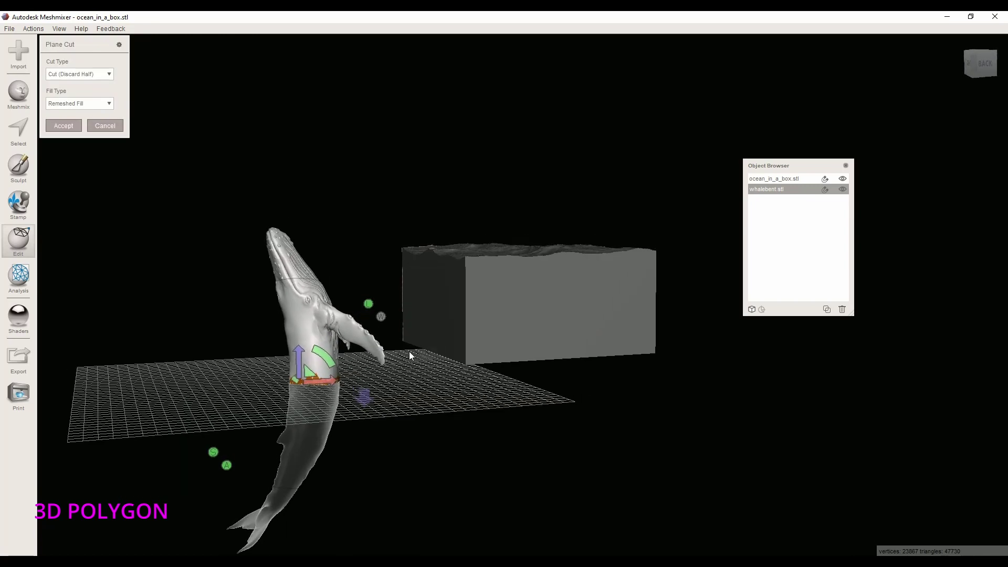
left_click_drag(299, 360, 298, 366)
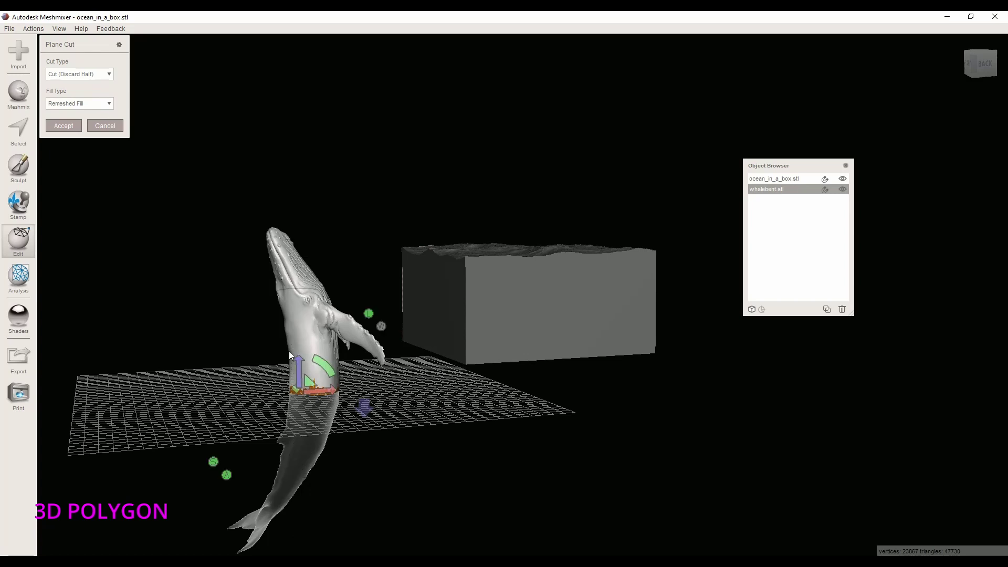
left_click(53, 126)
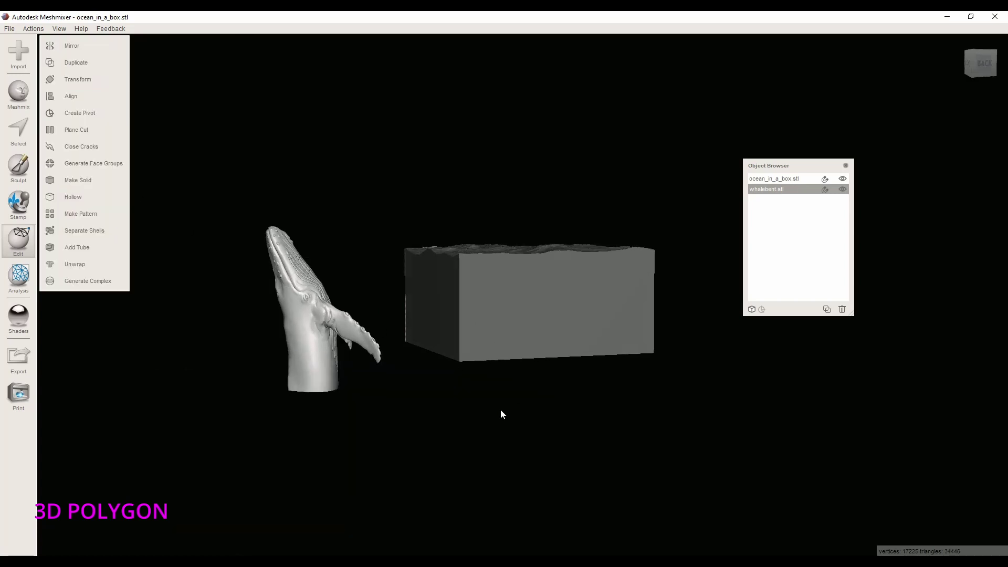
mouse_move(500, 409)
right_mouse_down()
mouse_move(408, 410)
mouse_move(625, 401)
mouse_move(586, 353)
mouse_move(578, 420)
mouse_move(513, 446)
mouse_move(485, 446)
mouse_move(486, 426)
right_mouse_up()
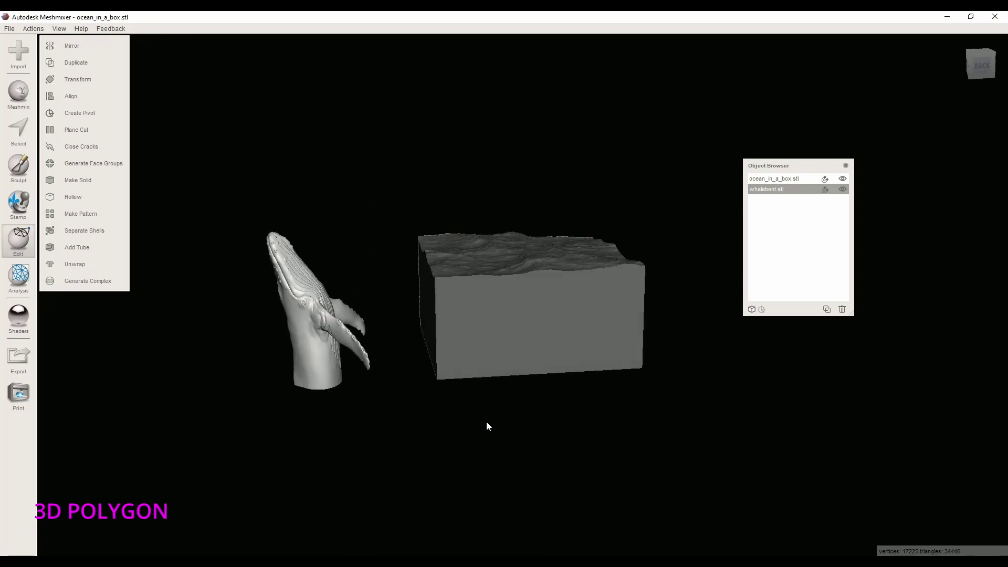
Slide the whale into the ocean box and raise it through the wavy surface
left_click(102, 79)
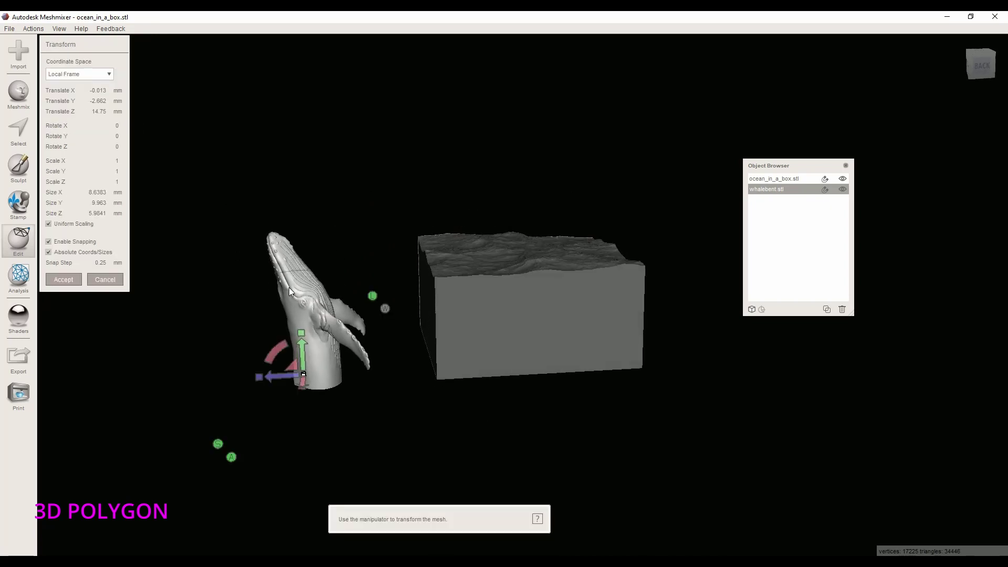
left_click_drag(292, 360, 534, 337)
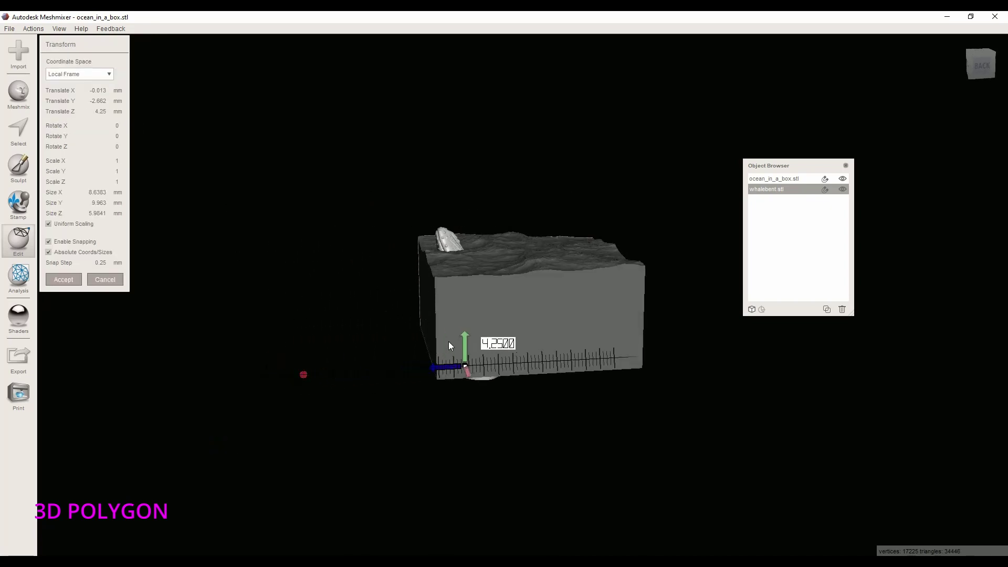
left_click_drag(535, 337, 511, 229)
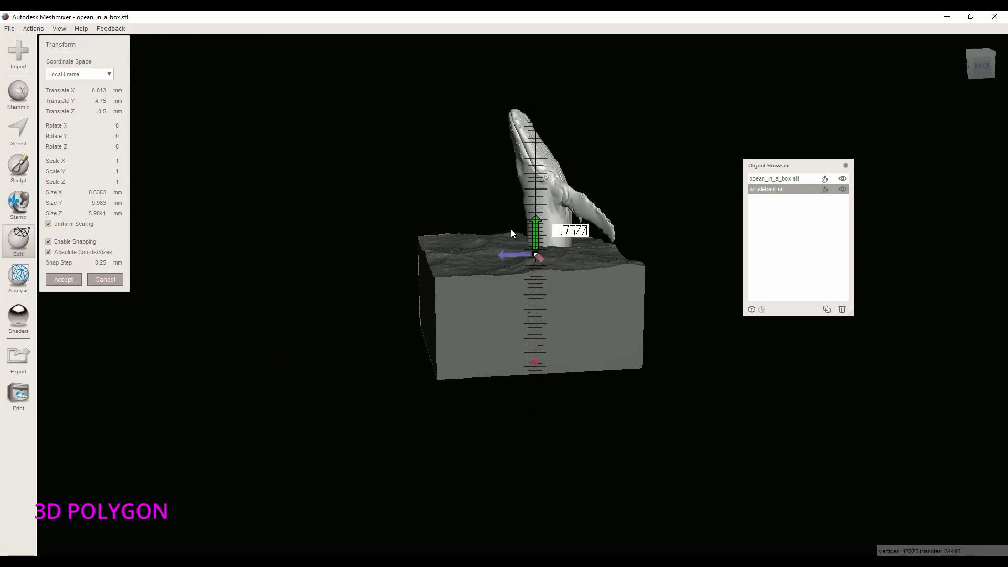
mouse_move(567, 272)
right_mouse_down()
mouse_move(543, 313)
mouse_move(564, 315)
right_mouse_up()
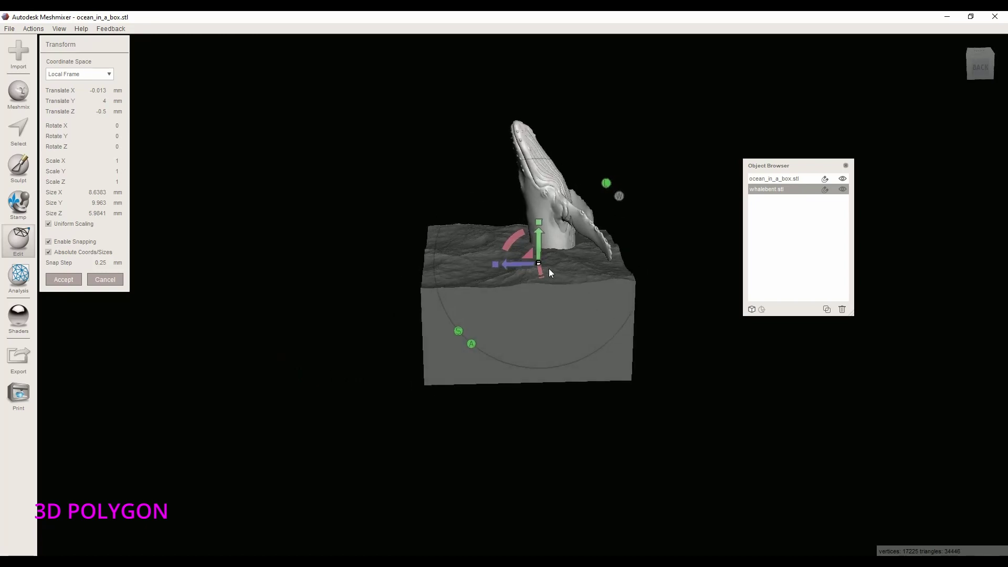
mouse_move(549, 268)
left_mouse_down()
mouse_move(488, 272)
mouse_move(486, 234)
mouse_move(450, 207)
left_mouse_up()
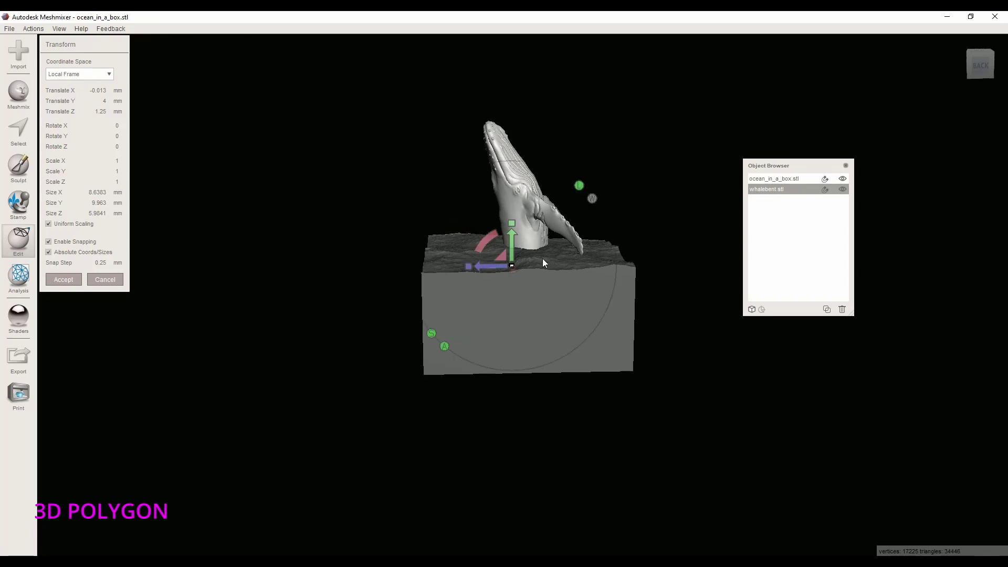
left_click_drag(510, 240, 512, 235)
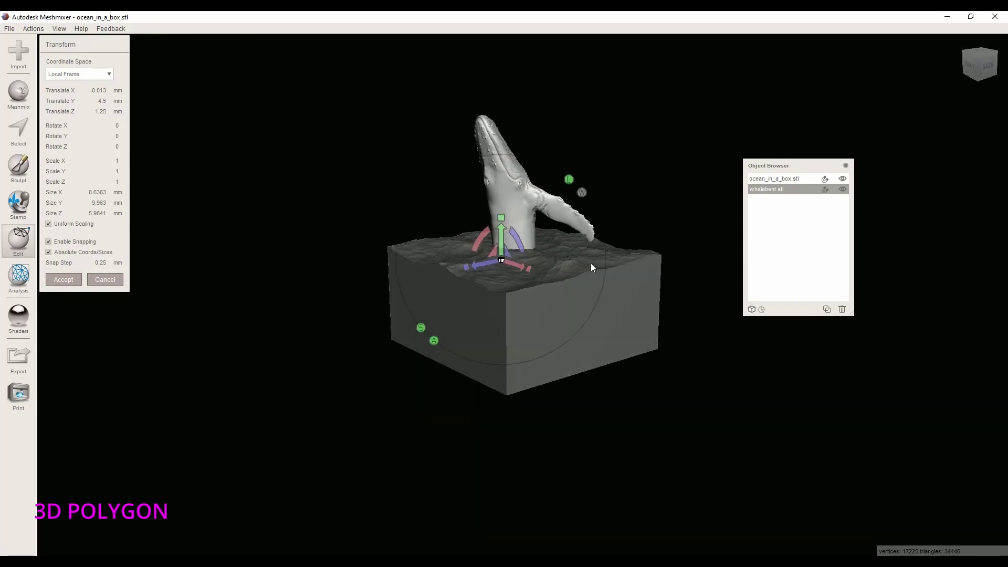
Fine-tune the whale sideways and upward so it breaches, accept, and select the box
mouse_move(511, 236)
right_mouse_down()
mouse_move(685, 254)
mouse_move(716, 286)
mouse_move(648, 306)
right_mouse_up()
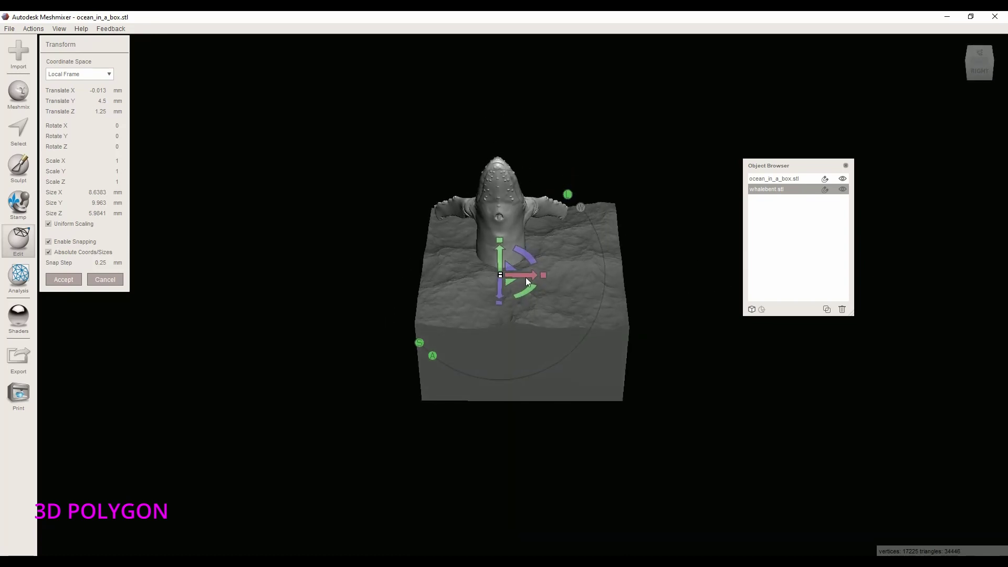
left_click_drag(525, 277, 551, 277)
mouse_move(552, 277)
right_mouse_down()
mouse_move(476, 292)
mouse_move(359, 350)
mouse_move(343, 262)
mouse_move(372, 242)
mouse_move(392, 256)
right_mouse_up()
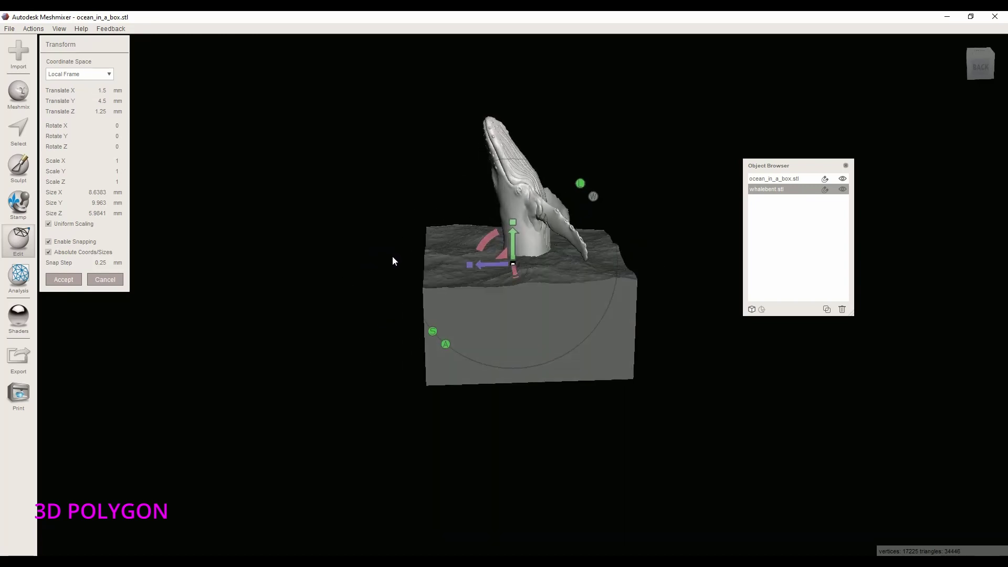
left_click_drag(514, 238, 513, 224)
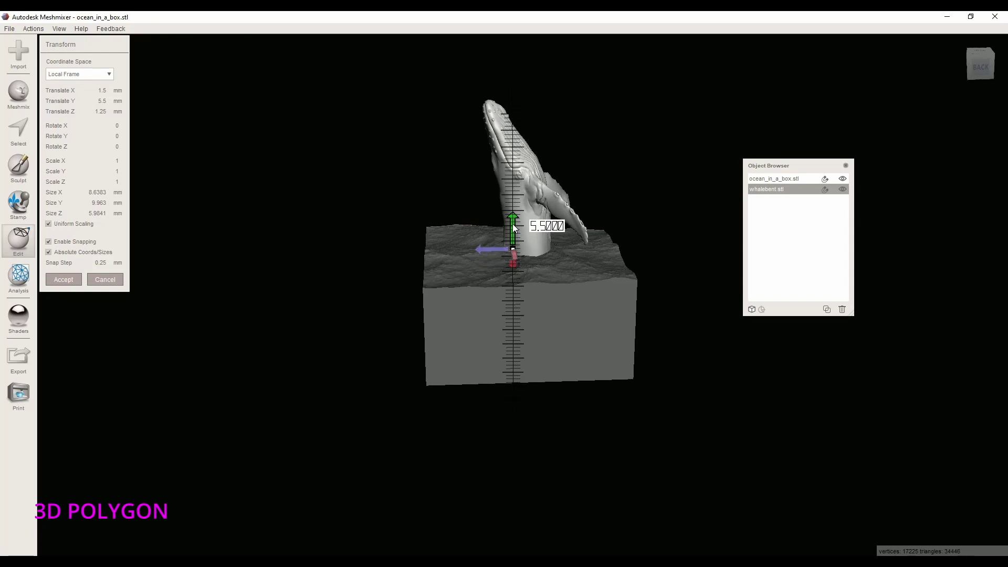
mouse_move(590, 290)
right_mouse_down()
mouse_move(585, 252)
mouse_move(641, 286)
mouse_move(441, 288)
mouse_move(635, 288)
mouse_move(619, 300)
mouse_move(589, 295)
mouse_move(622, 293)
mouse_move(697, 370)
mouse_move(615, 423)
mouse_move(668, 373)
right_mouse_up()
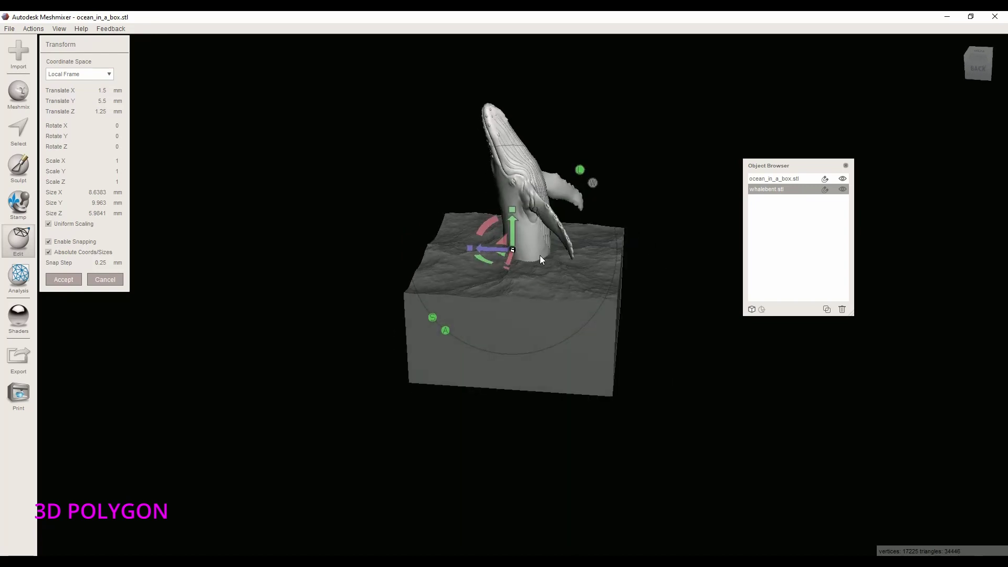
left_click(62, 282)
mouse_move(292, 355)
right_mouse_down()
mouse_move(322, 338)
mouse_move(571, 289)
mouse_move(571, 340)
mouse_move(523, 221)
mouse_move(514, 313)
right_mouse_up()
left_click(571, 341)
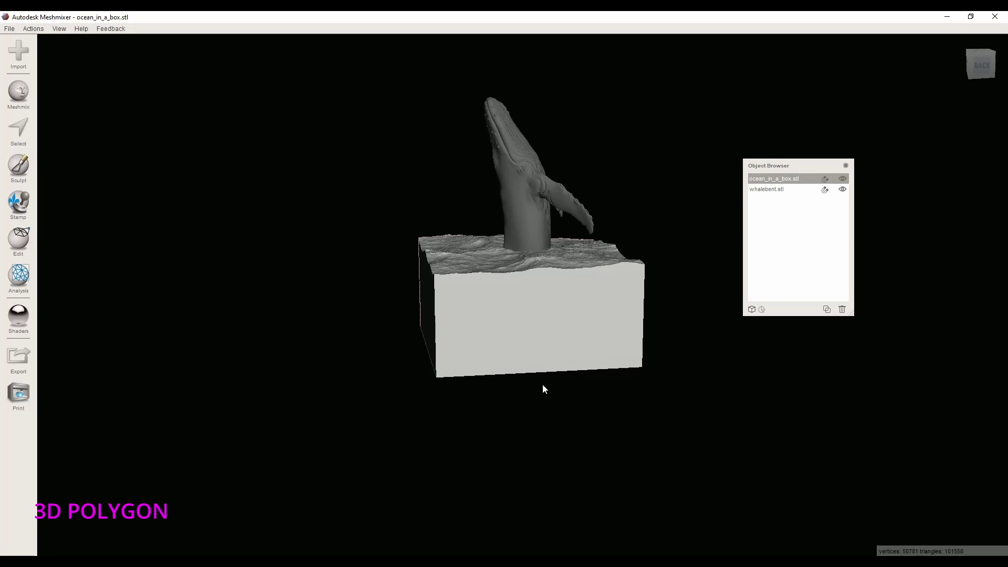
Select both the whale and the ocean box and combine them into one object
left_click(503, 202)
left_click(494, 288)
left_click(511, 222)
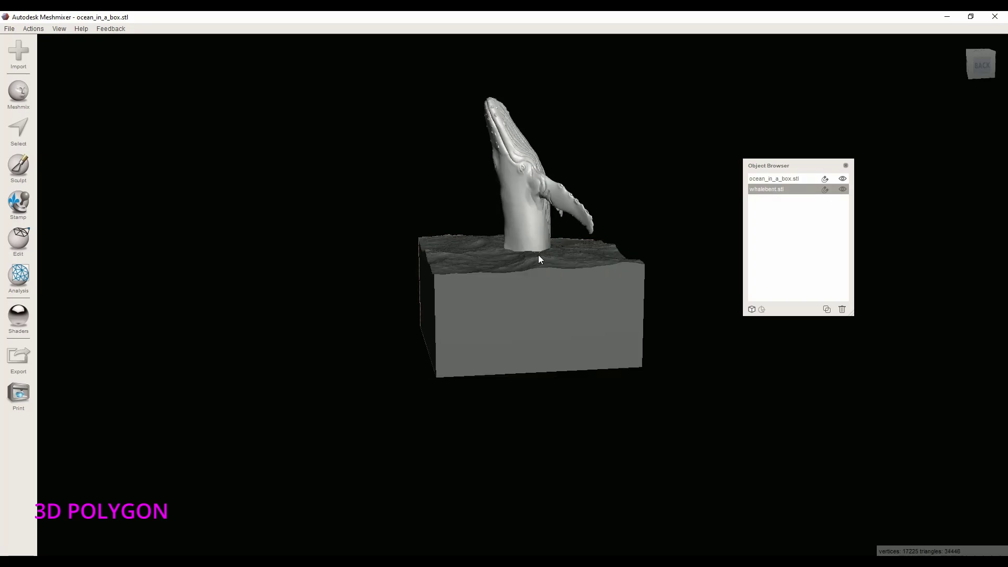
left_click(785, 177, "shift")
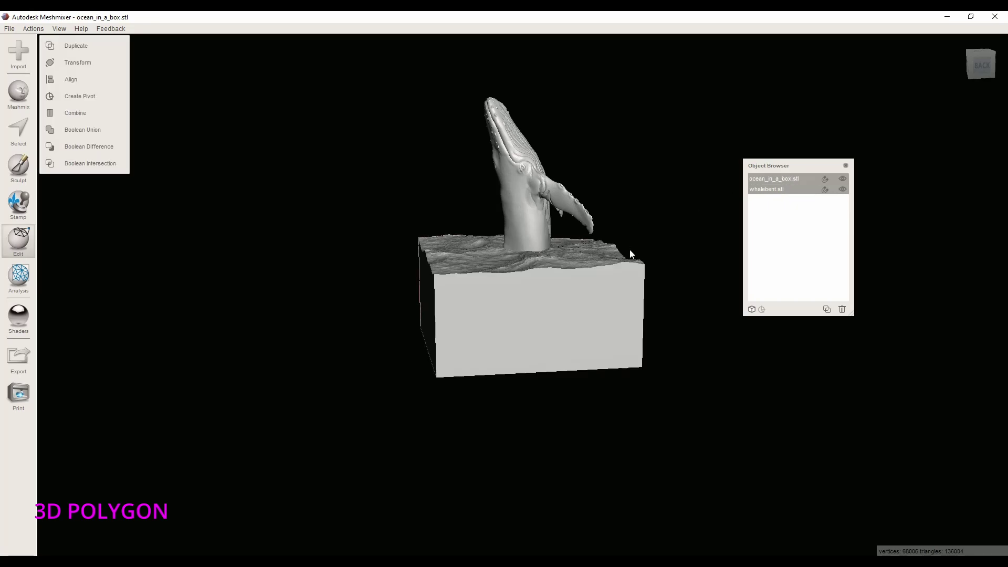
right_click_drag(629, 250, 594, 255)
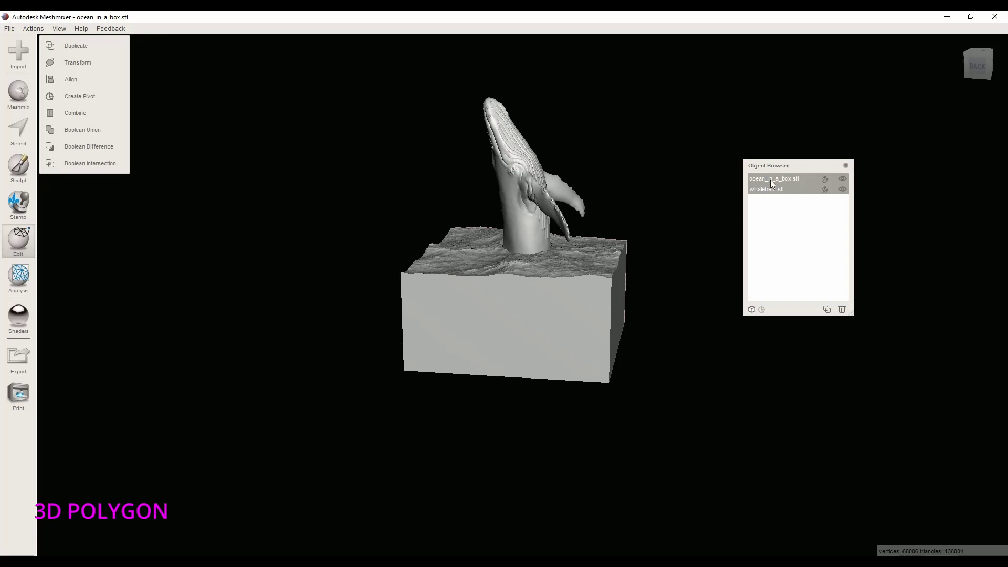
left_click(95, 113)
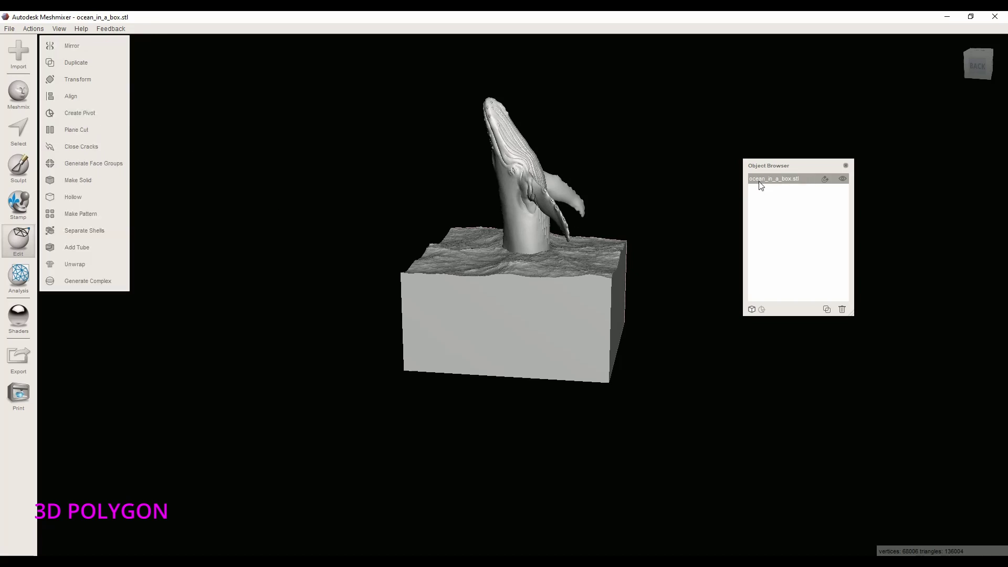
mouse_move(688, 243)
right_mouse_down()
mouse_move(652, 242)
mouse_move(686, 243)
mouse_move(606, 260)
mouse_move(594, 225)
mouse_move(719, 256)
mouse_move(688, 215)
mouse_move(668, 281)
mouse_move(599, 264)
right_mouse_up()
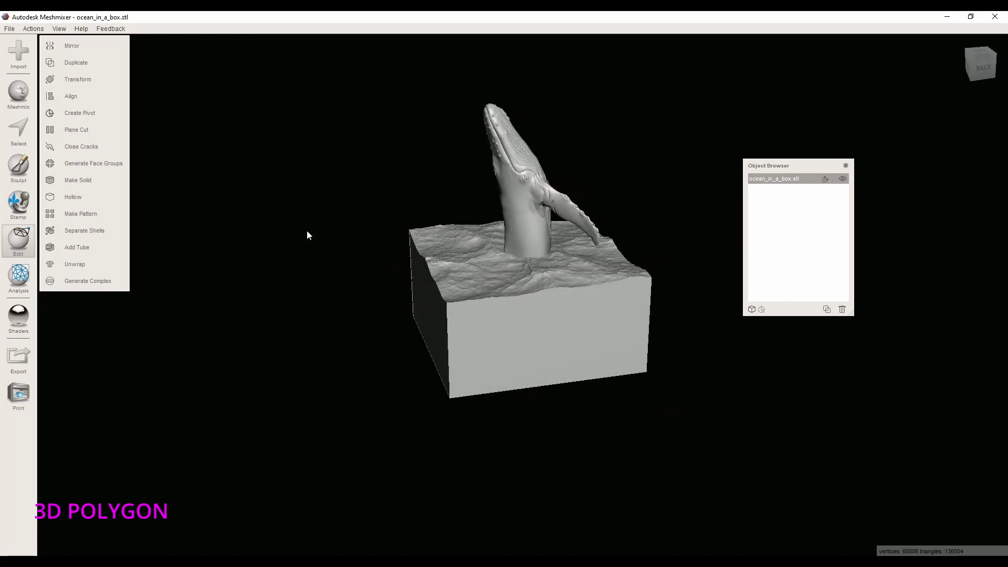
Try a plane cut on the combined model with a vertical plane, then cancel it
left_click(77, 131)
right_click_drag(315, 315, 383, 243)
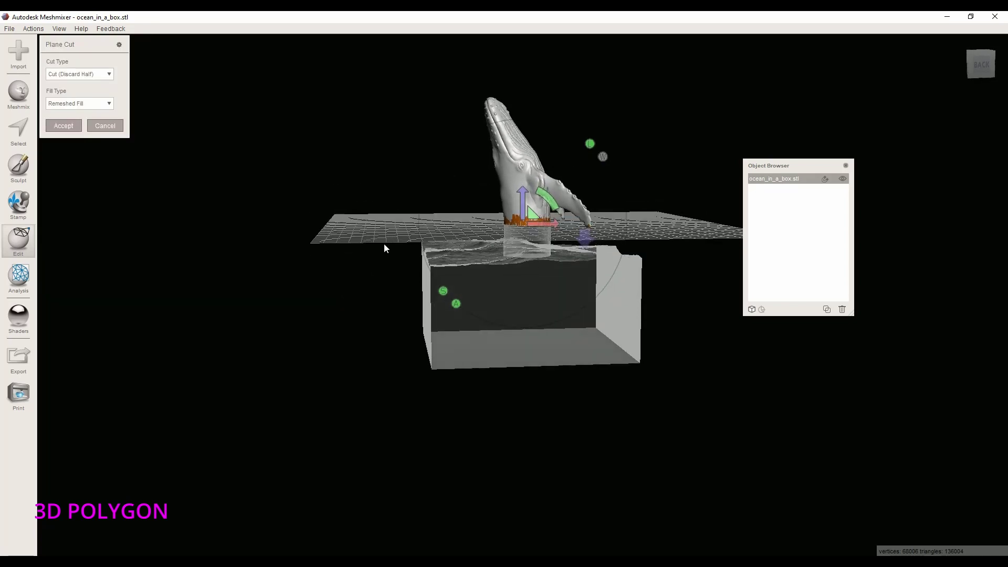
right_click_drag(507, 219, 628, 227)
right_click_drag(485, 192, 496, 192)
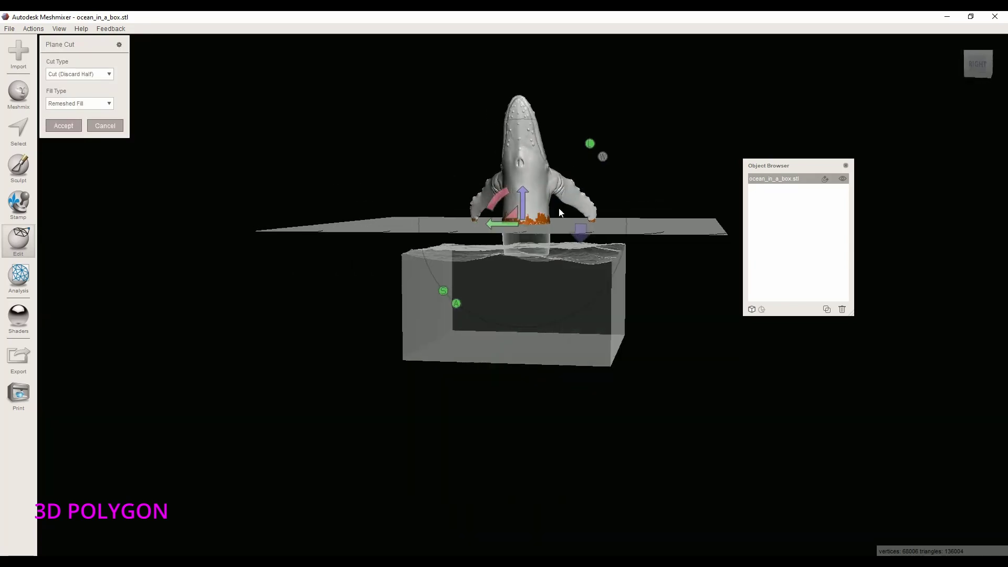
left_click_drag(504, 190, 581, 164)
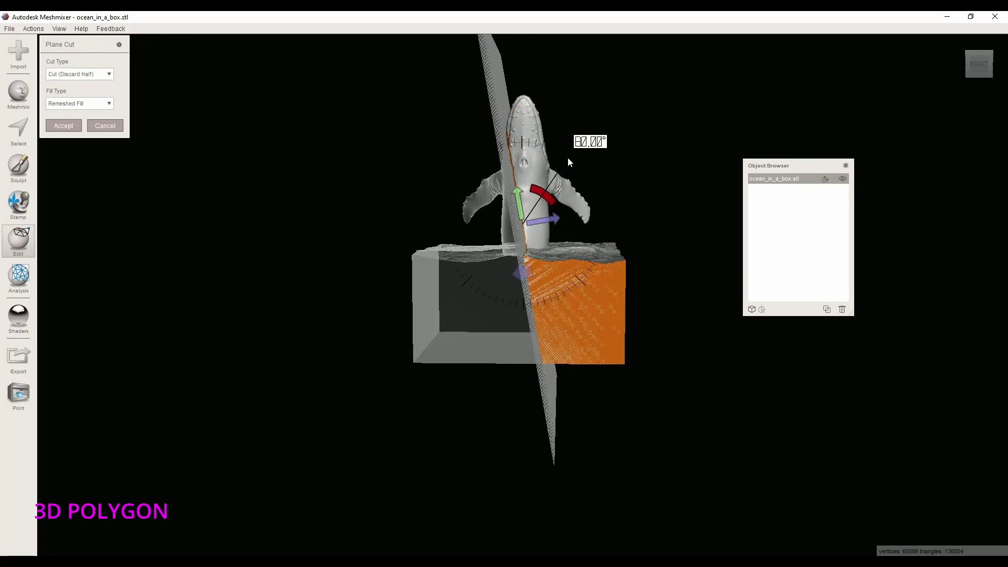
right_click_drag(581, 163, 541, 258)
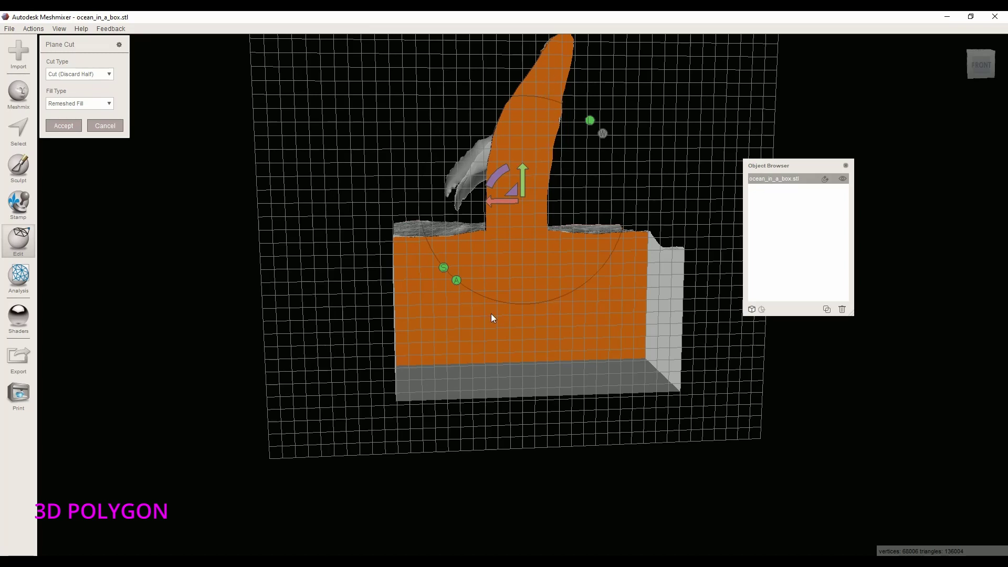
left_click(99, 126)
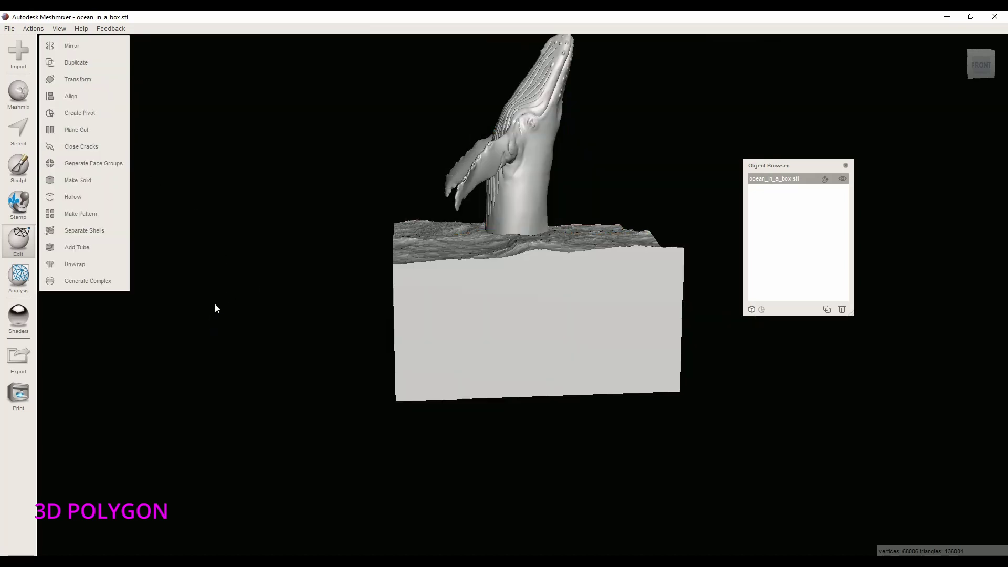
right_click_drag(343, 285, 311, 300)
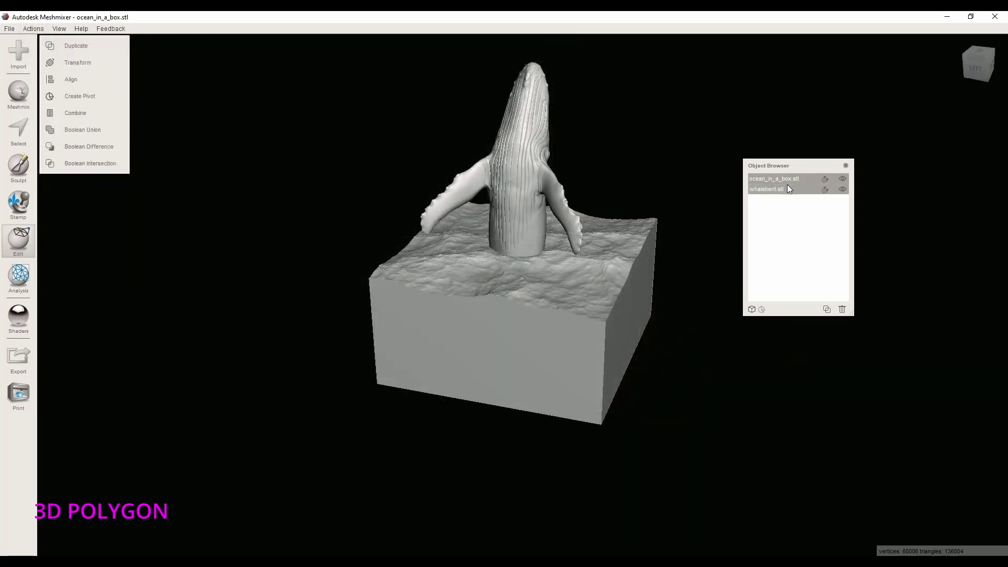
left_click(784, 179)
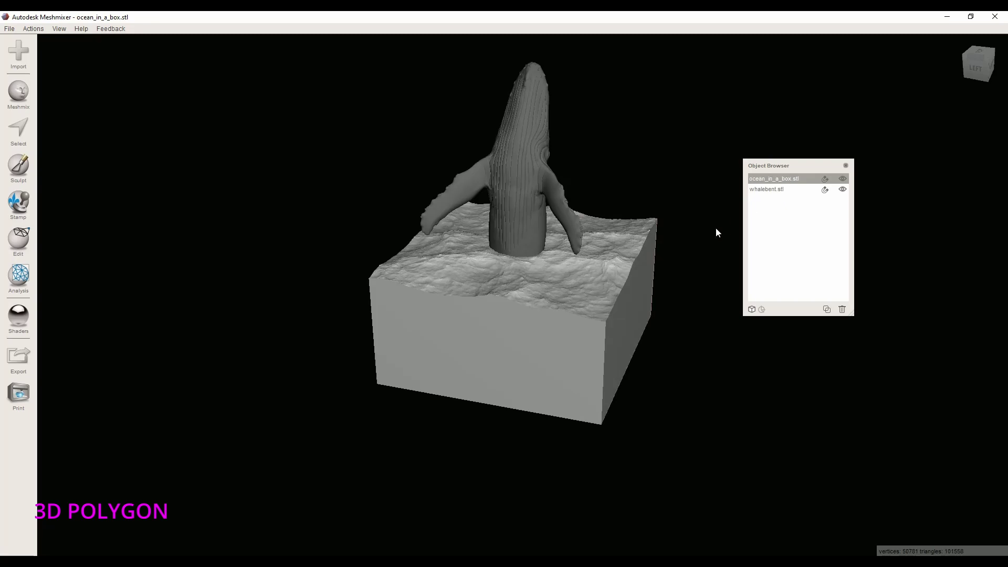
mouse_move(718, 230)
right_mouse_down()
mouse_move(710, 182)
mouse_move(625, 209)
mouse_move(596, 207)
mouse_move(597, 229)
mouse_move(375, 234)
mouse_move(510, 268)
mouse_move(512, 256)
mouse_move(479, 232)
mouse_move(463, 236)
mouse_move(515, 209)
right_mouse_up()
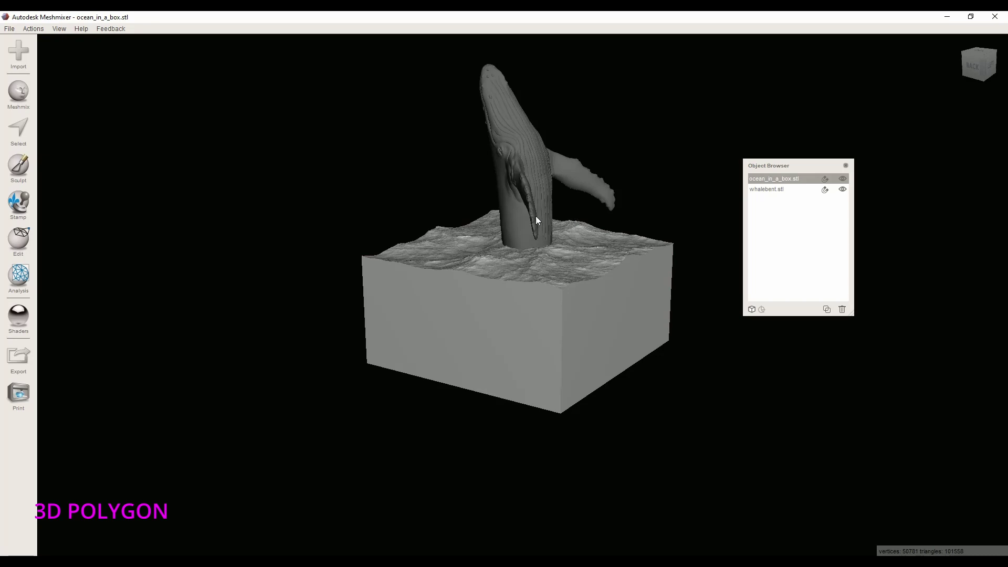
mouse_move(568, 288)
right_mouse_down()
mouse_move(576, 361)
mouse_move(517, 369)
right_mouse_up()
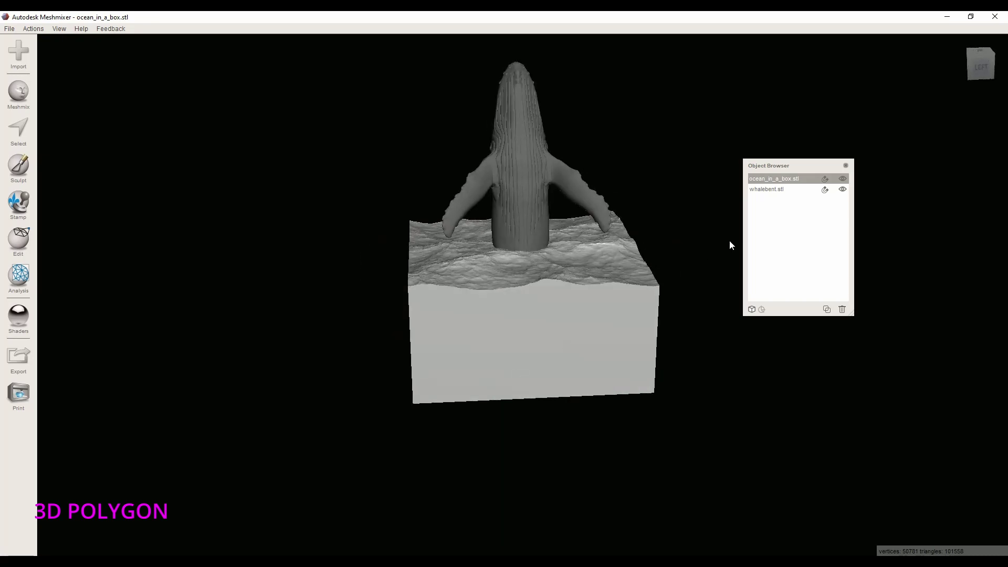
left_click(771, 189)
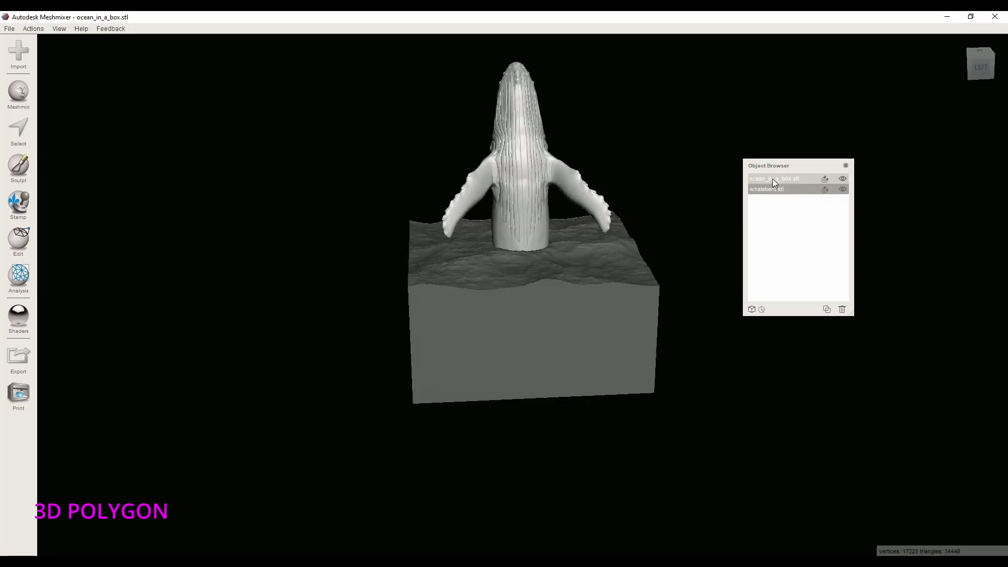
left_click(771, 178)
left_click(767, 180)
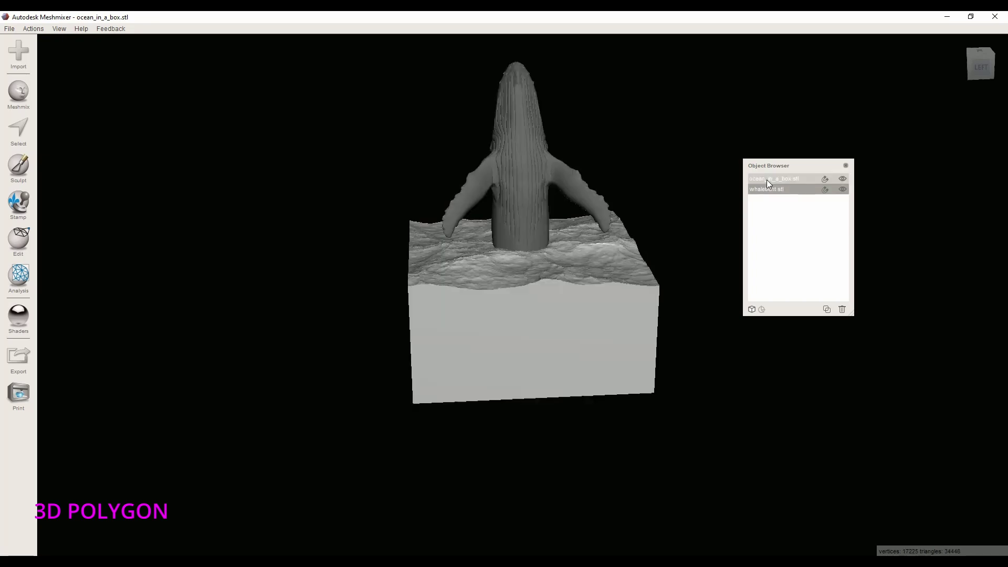
left_click(768, 189)
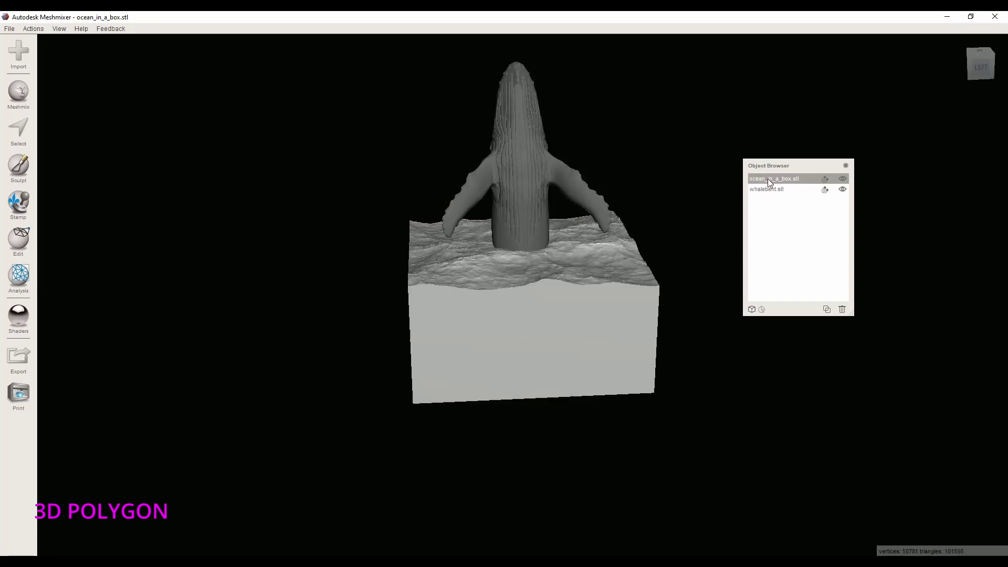
left_click(769, 190, "shift")
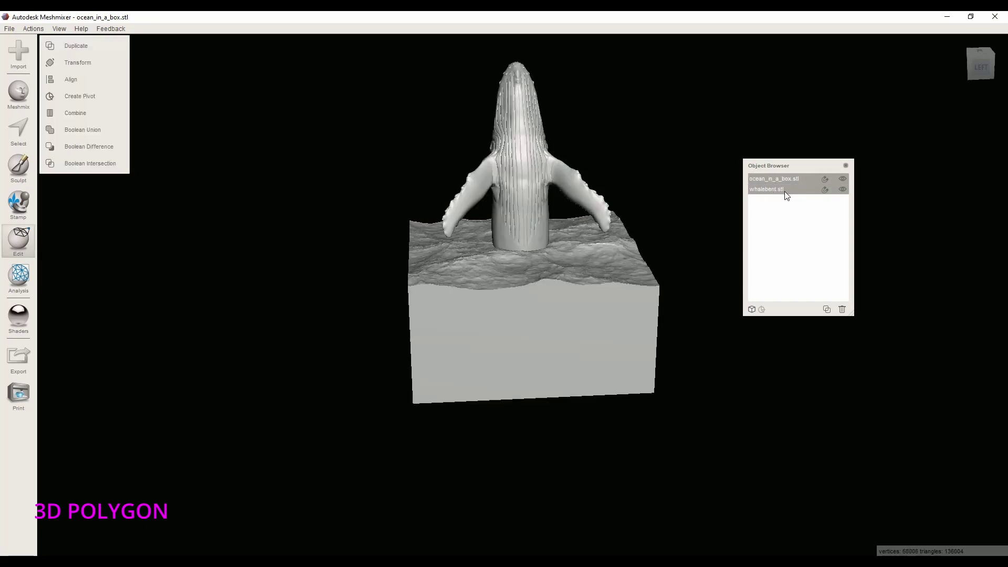
left_click(771, 180)
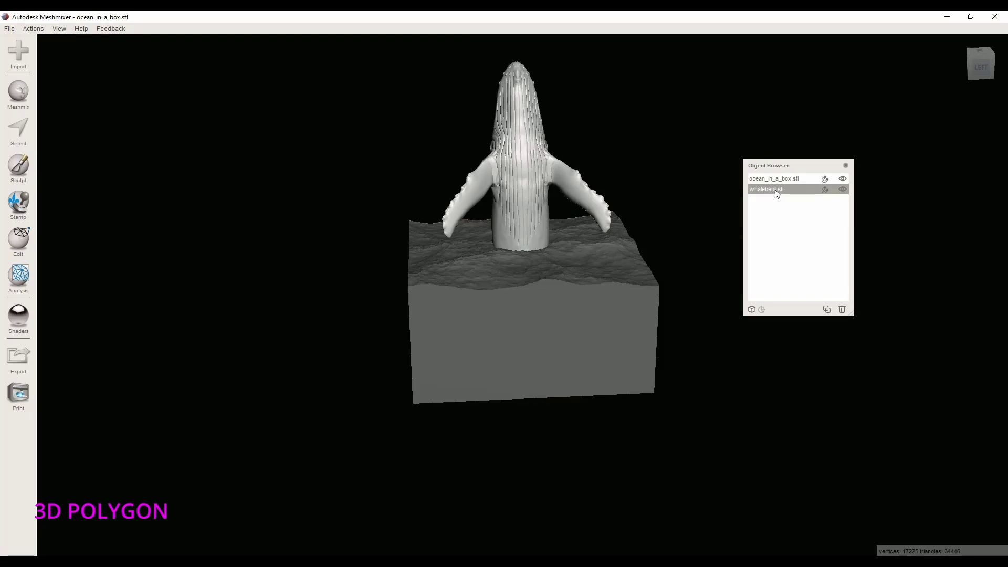
left_click(772, 180, "shift")
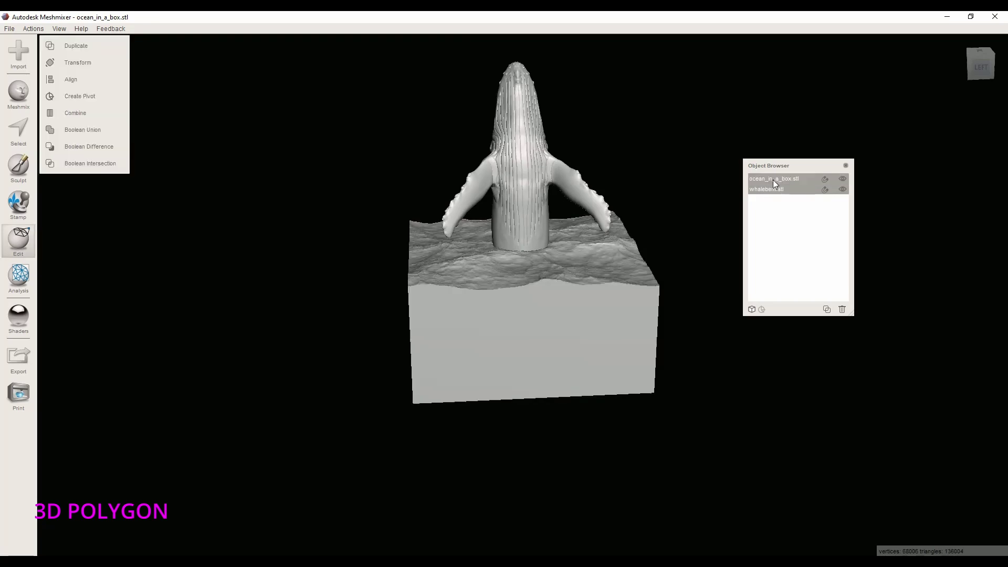
left_click(82, 146)
mouse_move(510, 264)
right_mouse_down()
mouse_move(404, 223)
mouse_move(480, 180)
mouse_move(537, 307)
mouse_move(622, 298)
right_mouse_up()
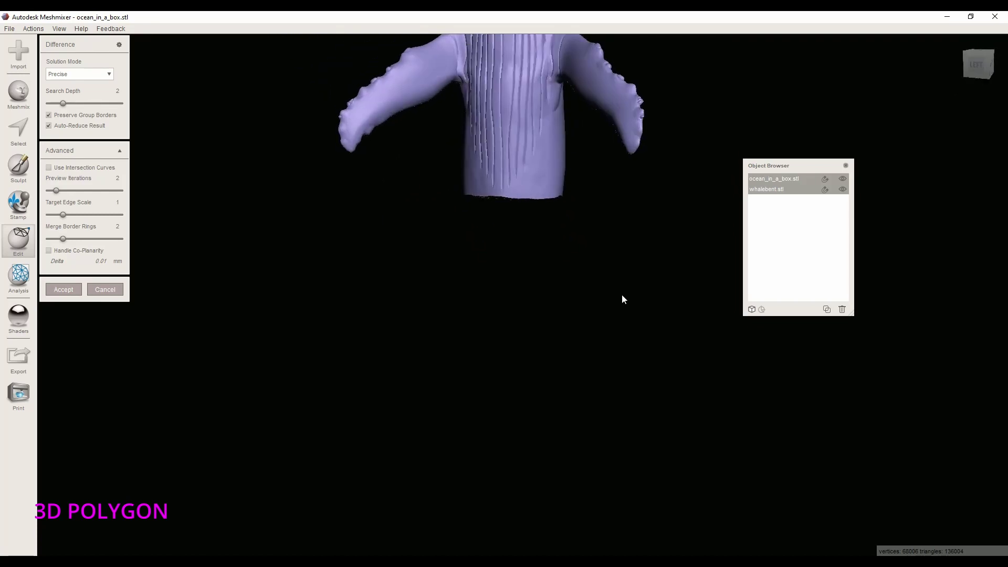
left_click(70, 289)
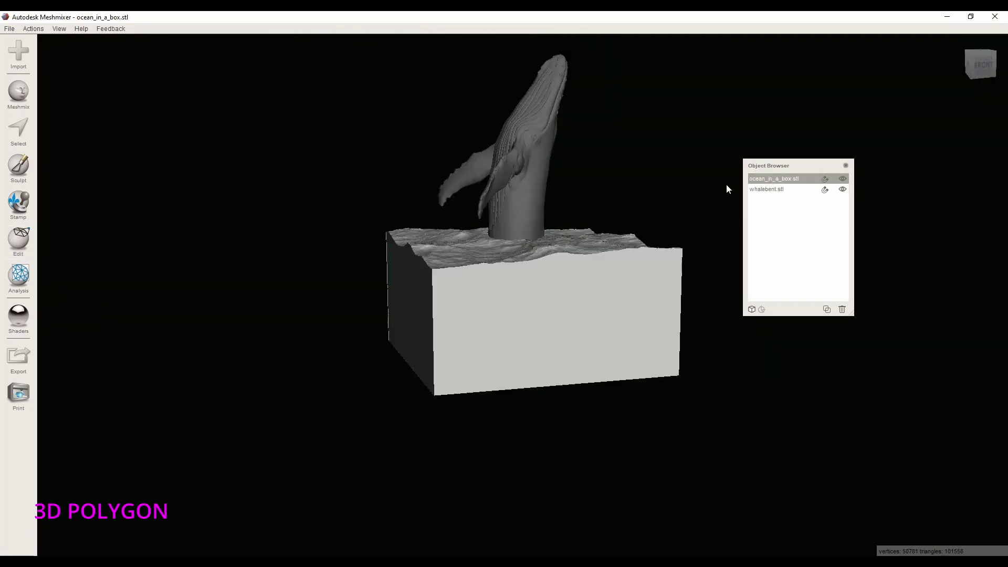
Subtract the whale from the ocean box with Boolean Difference, keeping Precise solution mode
left_click(770, 195, "shift")
mouse_move(18, 240)
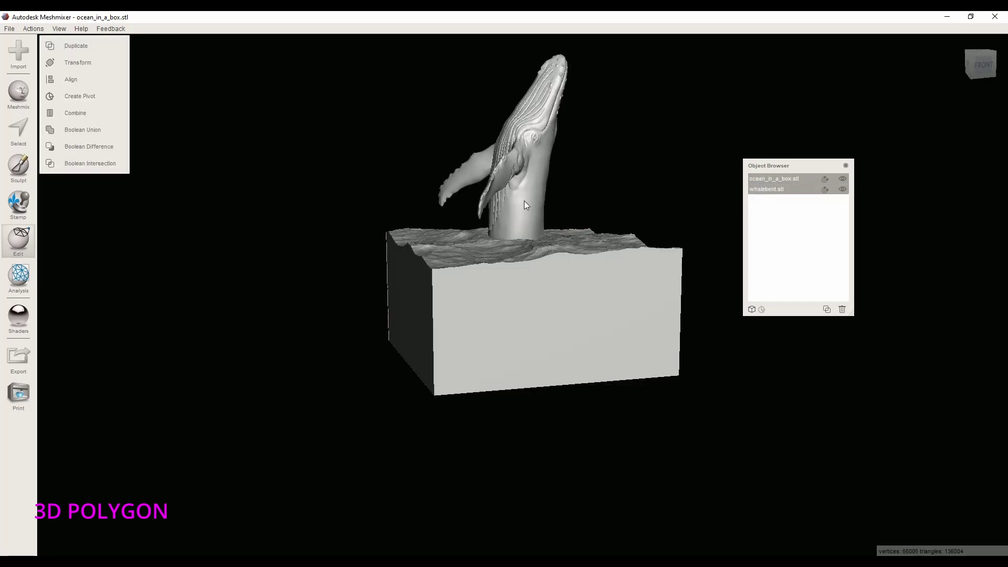
left_click(94, 150)
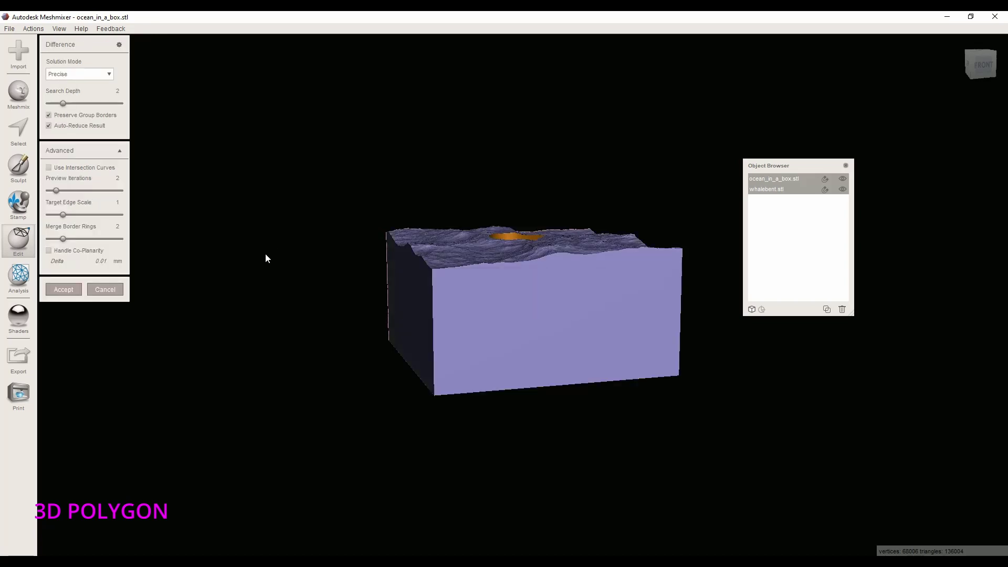
right_click_drag(317, 285, 526, 280)
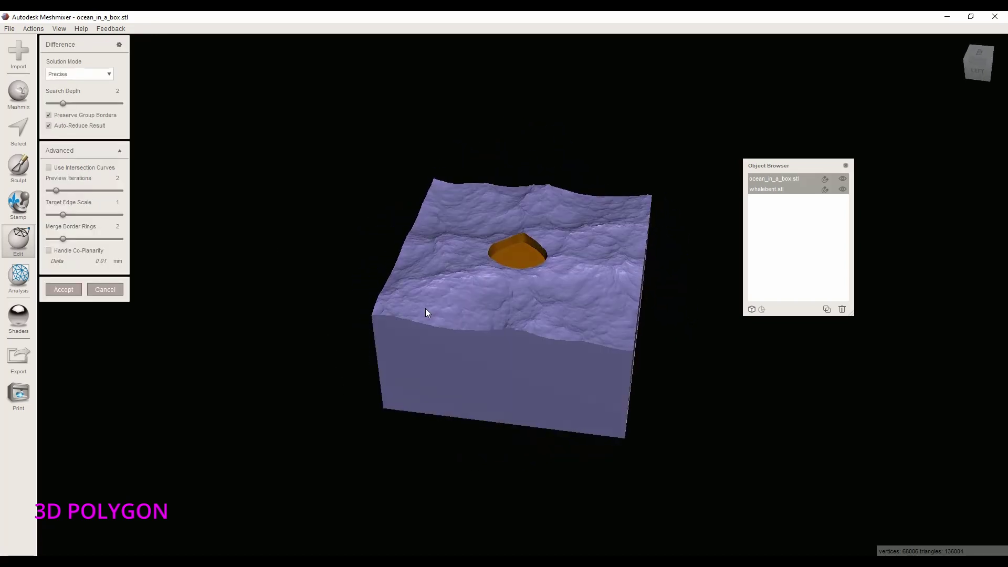
scroll(525, 280, "up", 2)
scroll(541, 267, "up", 3)
scroll(541, 268, "up", 3)
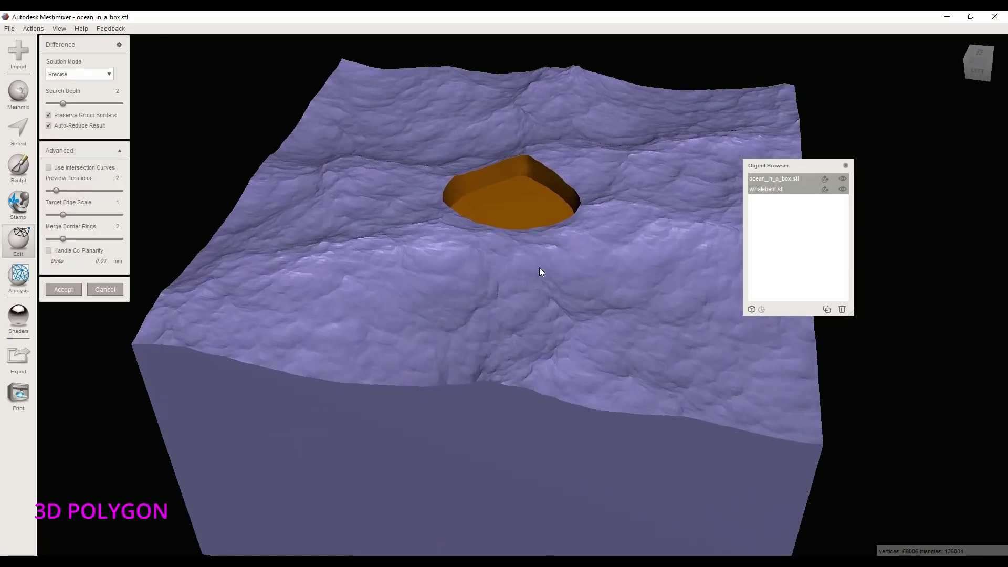
scroll(540, 267, "up", 4)
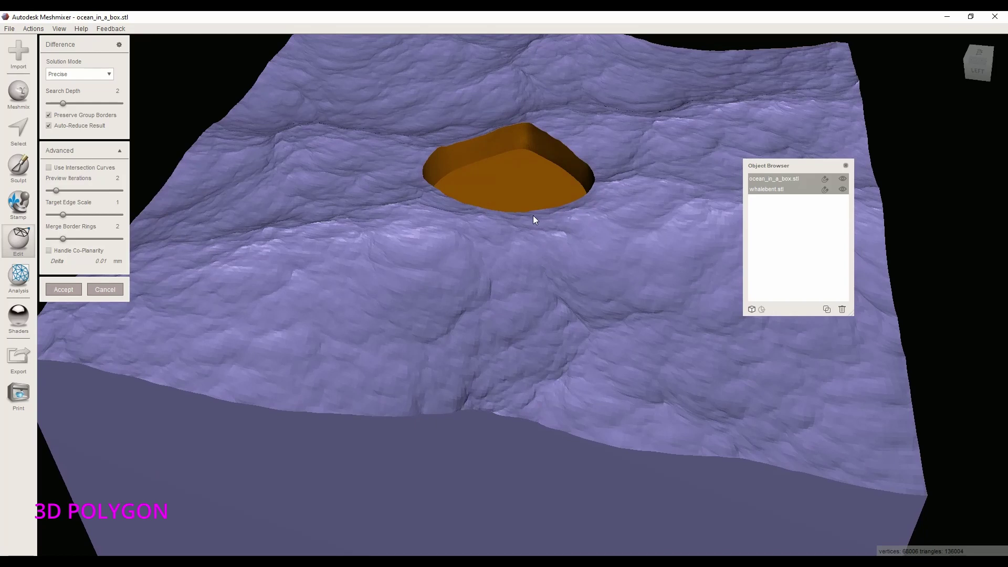
scroll(533, 215, "down", 1)
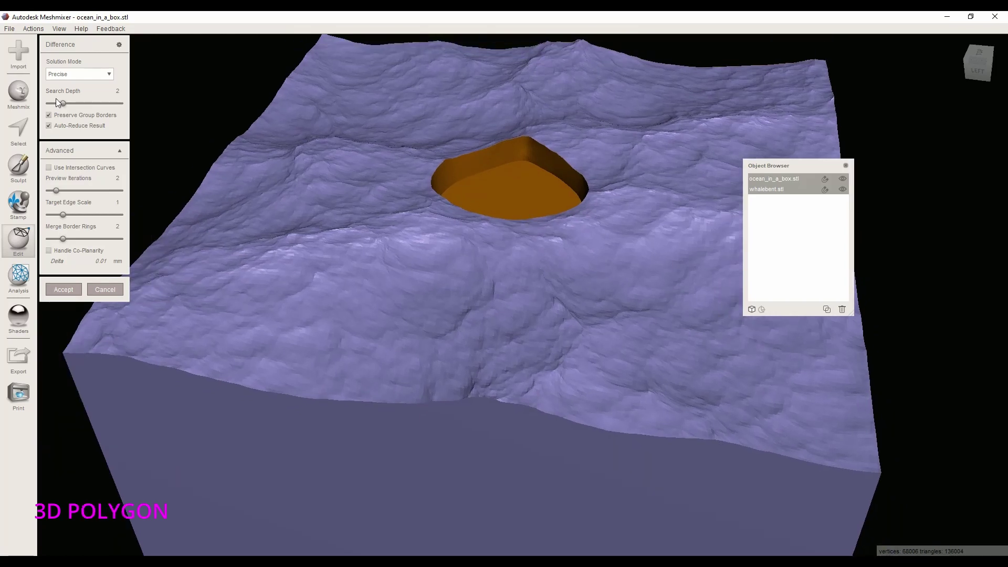
left_click(88, 76)
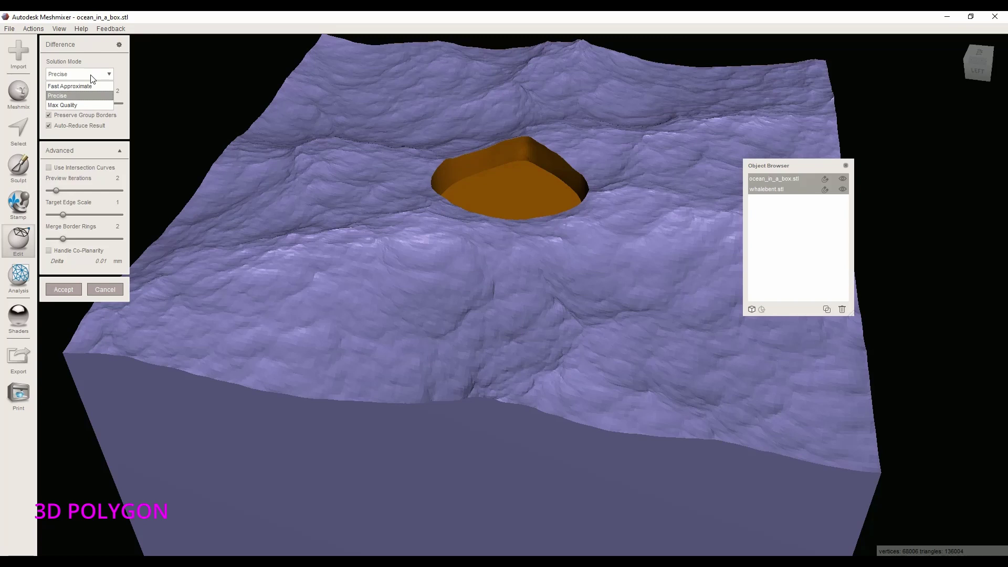
left_click(101, 79)
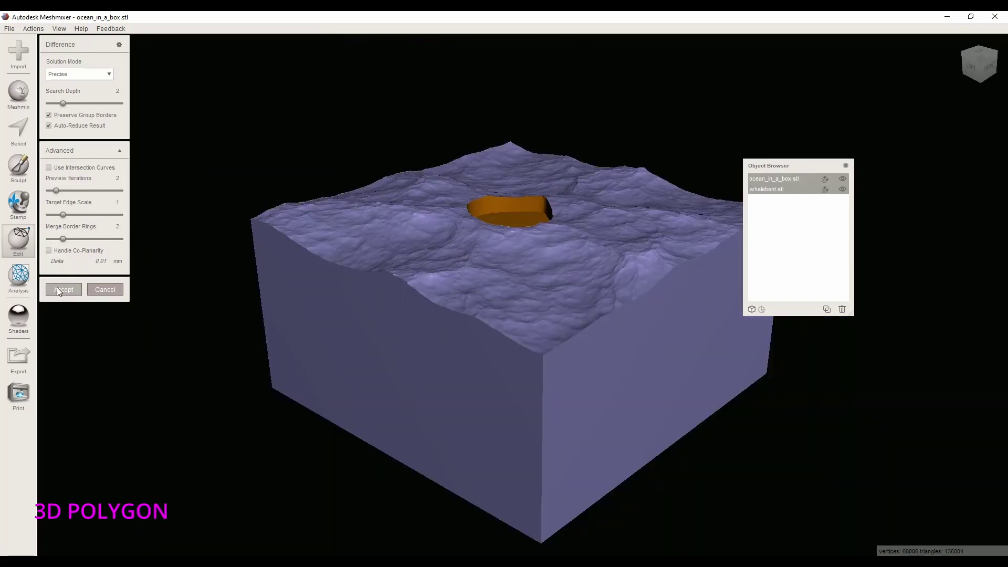
left_click(57, 287)
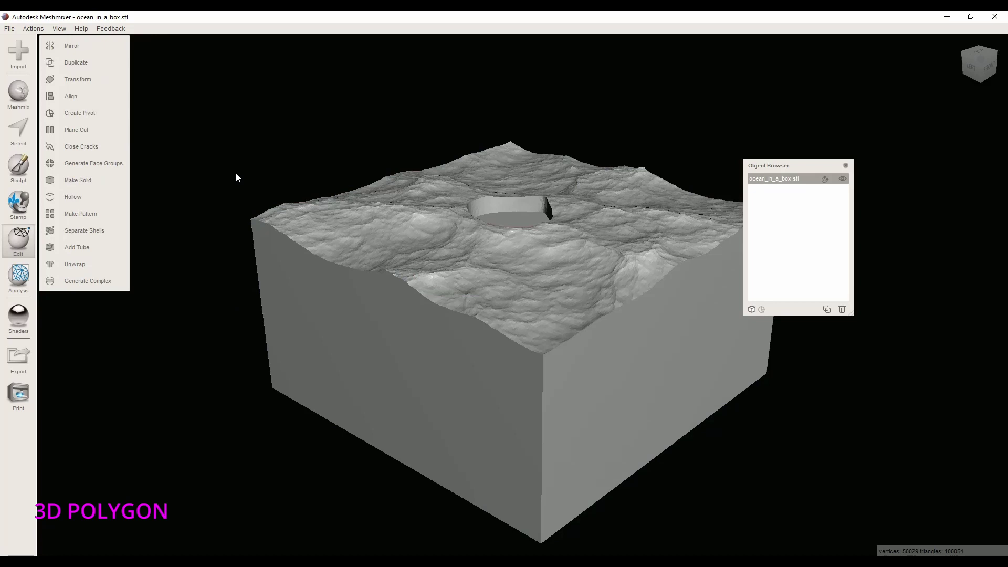
Orbit the ocean box to inspect the whale-shaped socket from above and low angles
mouse_move(235, 172)
right_mouse_down()
mouse_move(231, 258)
mouse_move(235, 185)
mouse_move(330, 195)
right_mouse_up()
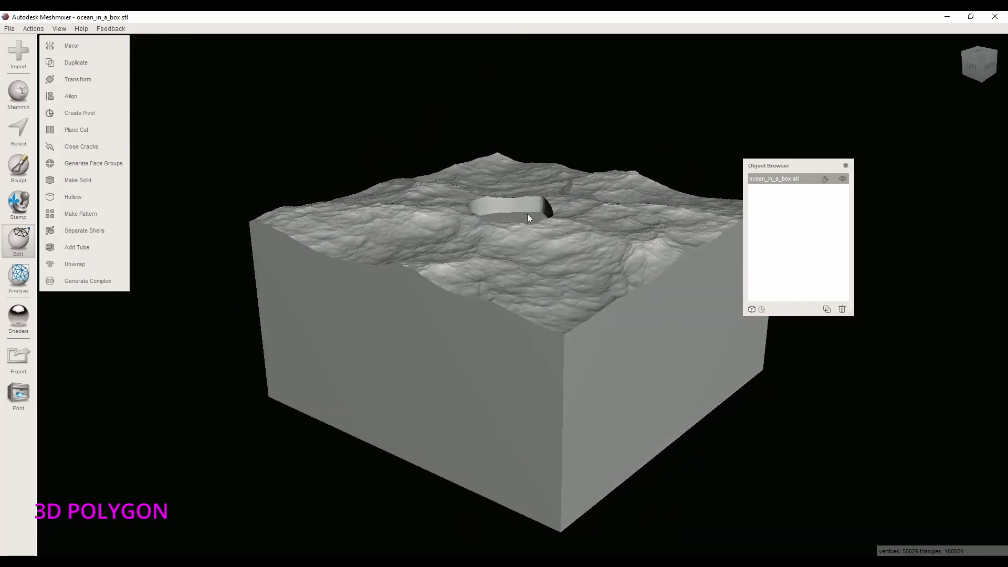
mouse_move(423, 297)
right_mouse_down()
mouse_move(446, 218)
mouse_move(309, 288)
mouse_move(471, 284)
right_mouse_up()
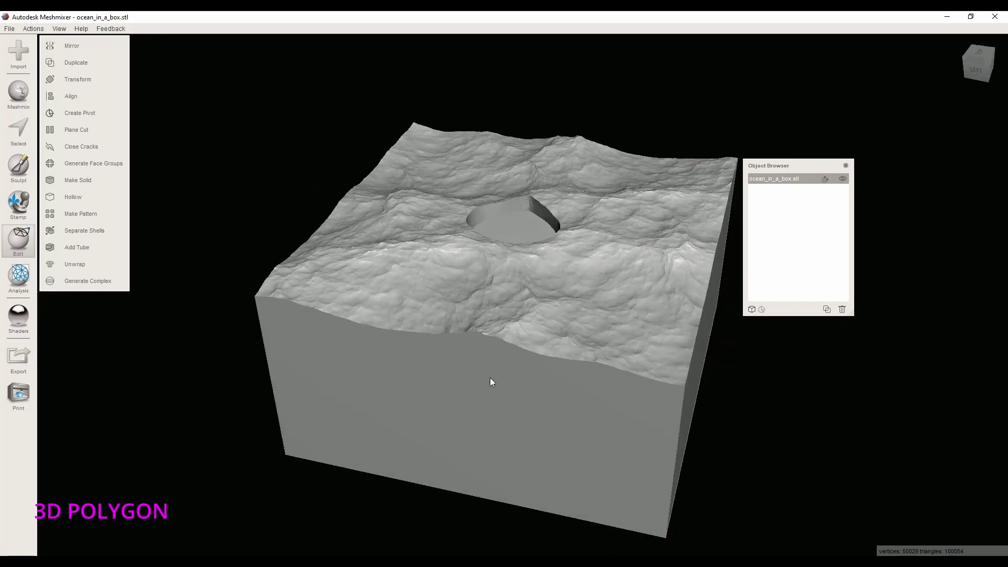
mouse_move(232, 265)
right_mouse_down()
mouse_move(196, 231)
mouse_move(183, 248)
mouse_move(441, 217)
right_mouse_up()
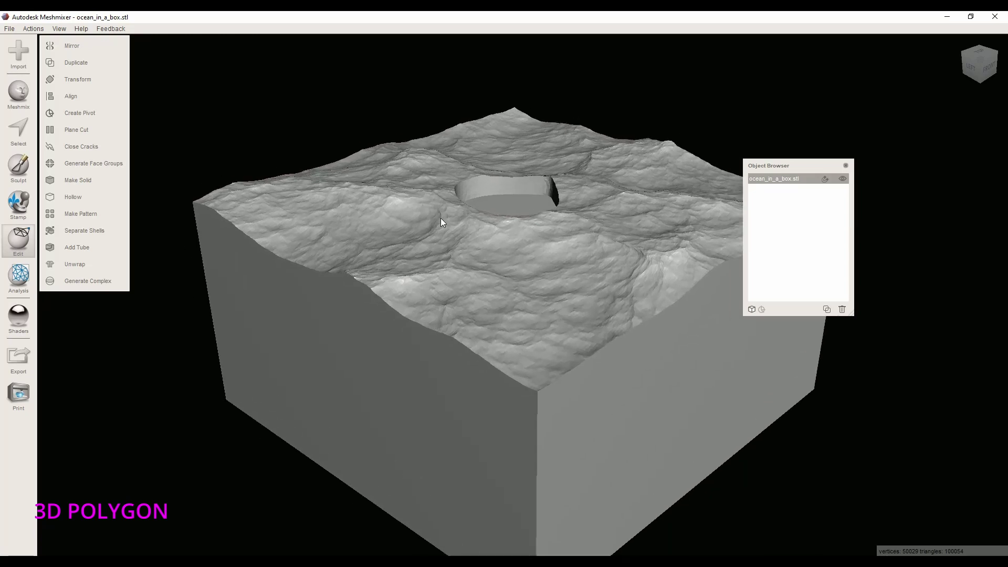
scroll(440, 219, "down", 2)
scroll(437, 223, "down", 2)
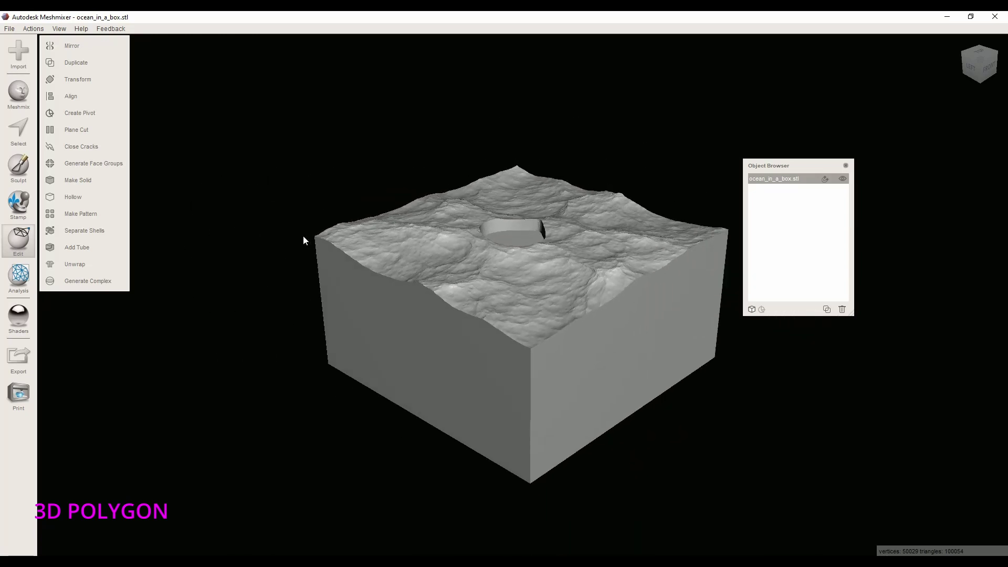